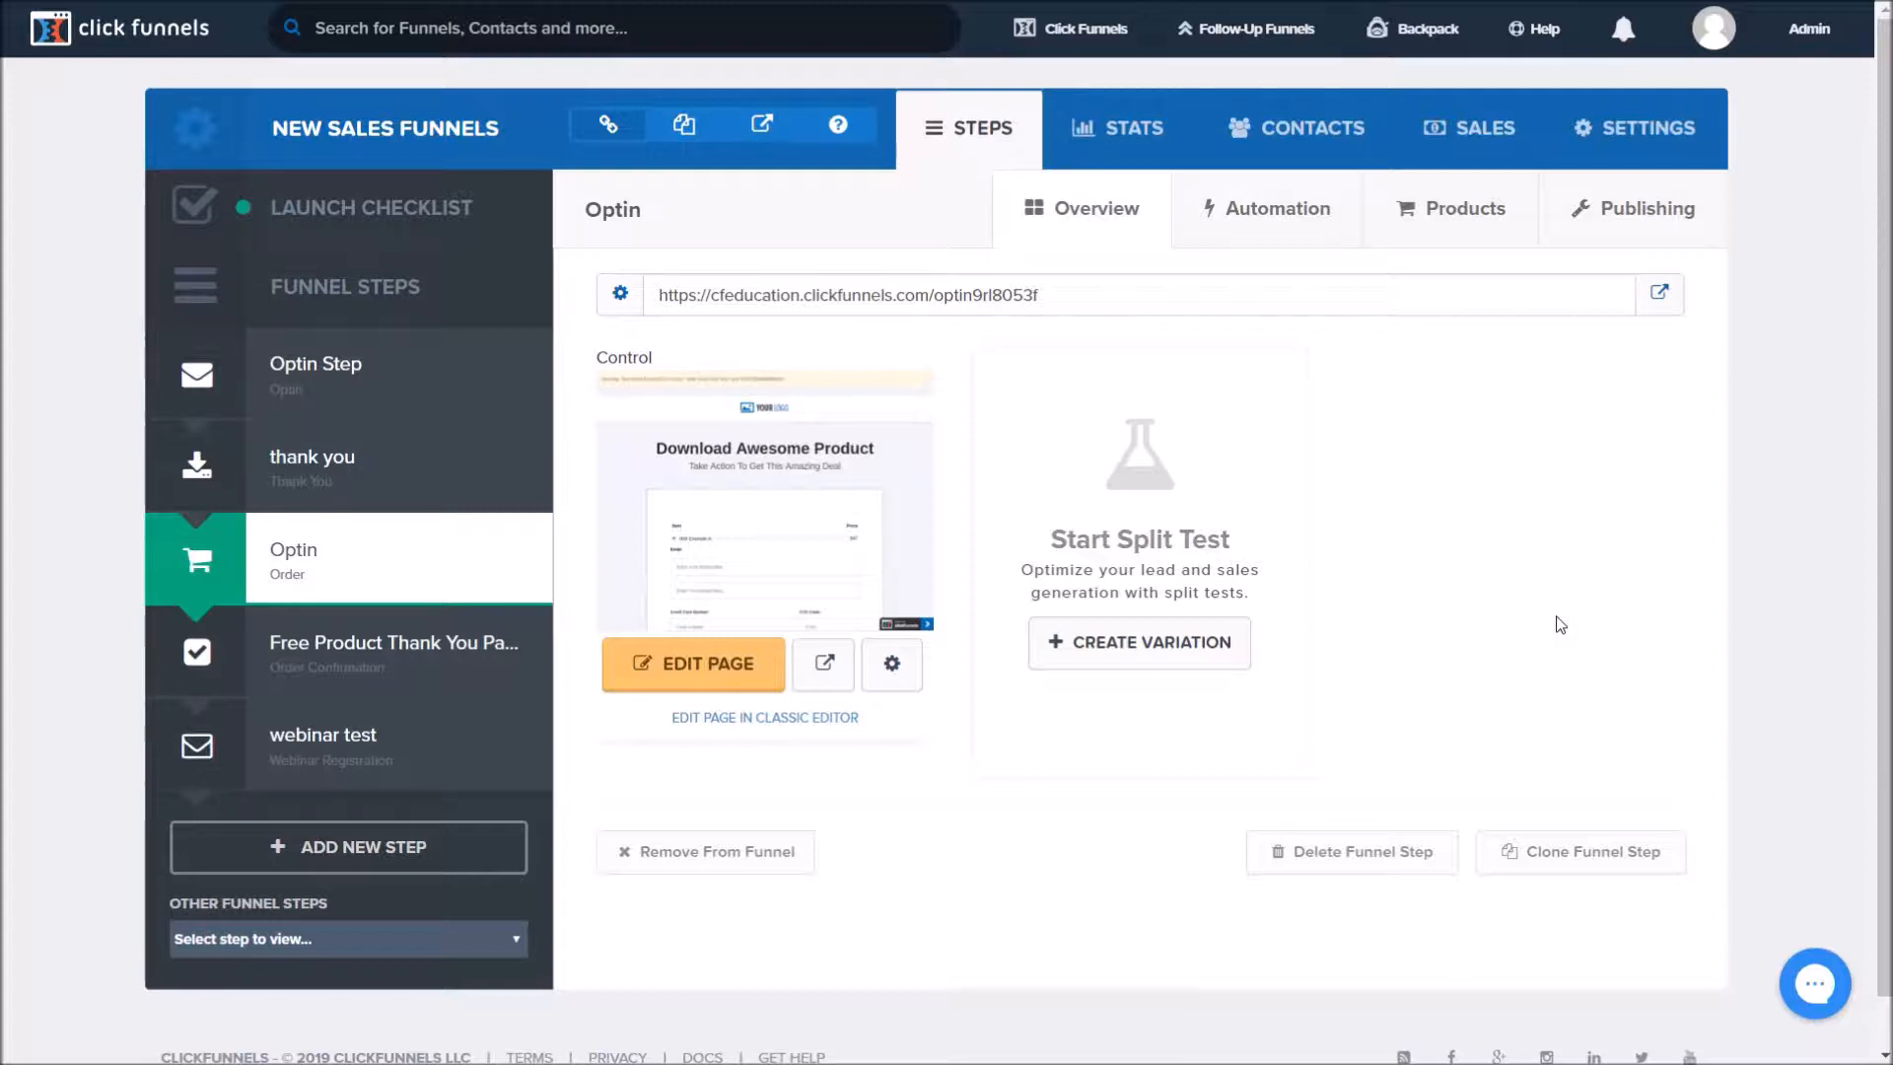
- Switch on Stripe test mode in the funnel's settings, save them, and reopen the Optin order step
click(1601, 125)
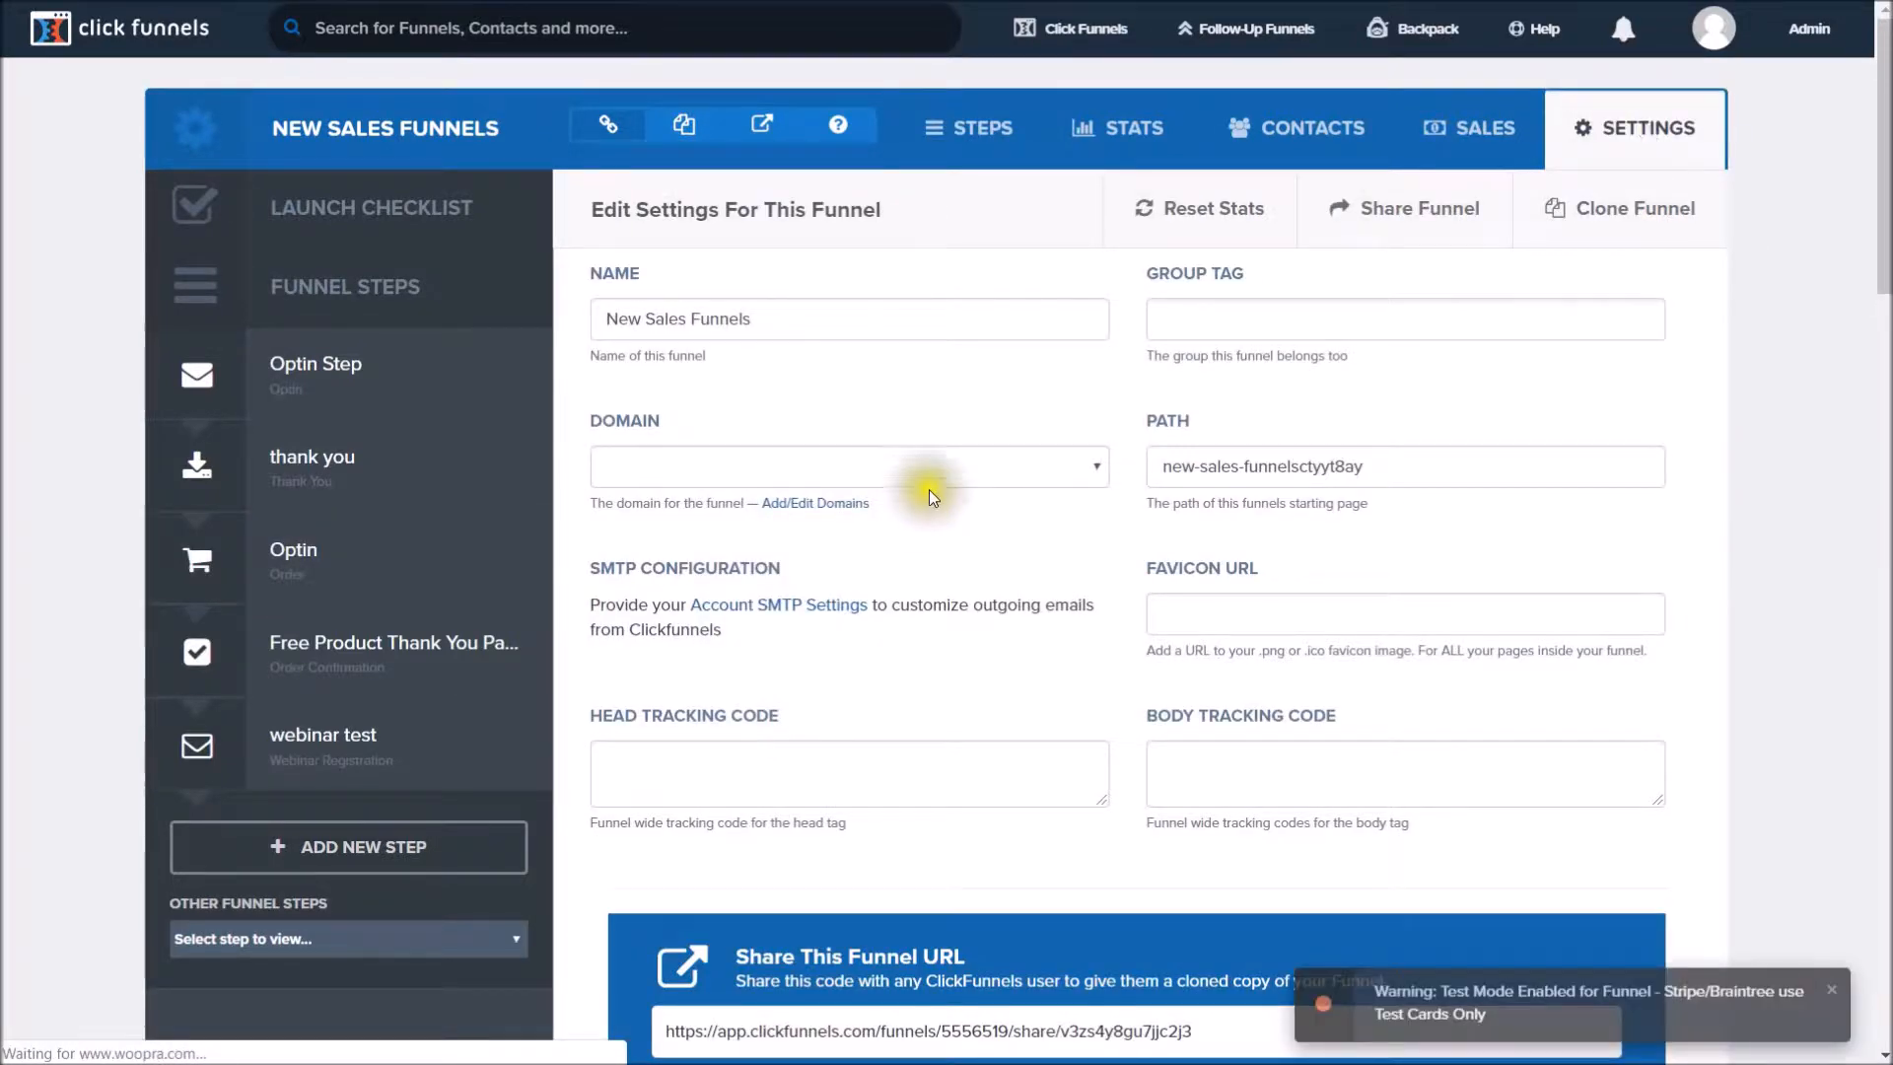
scroll(937, 443, down, 5)
scroll(947, 411, down, 3)
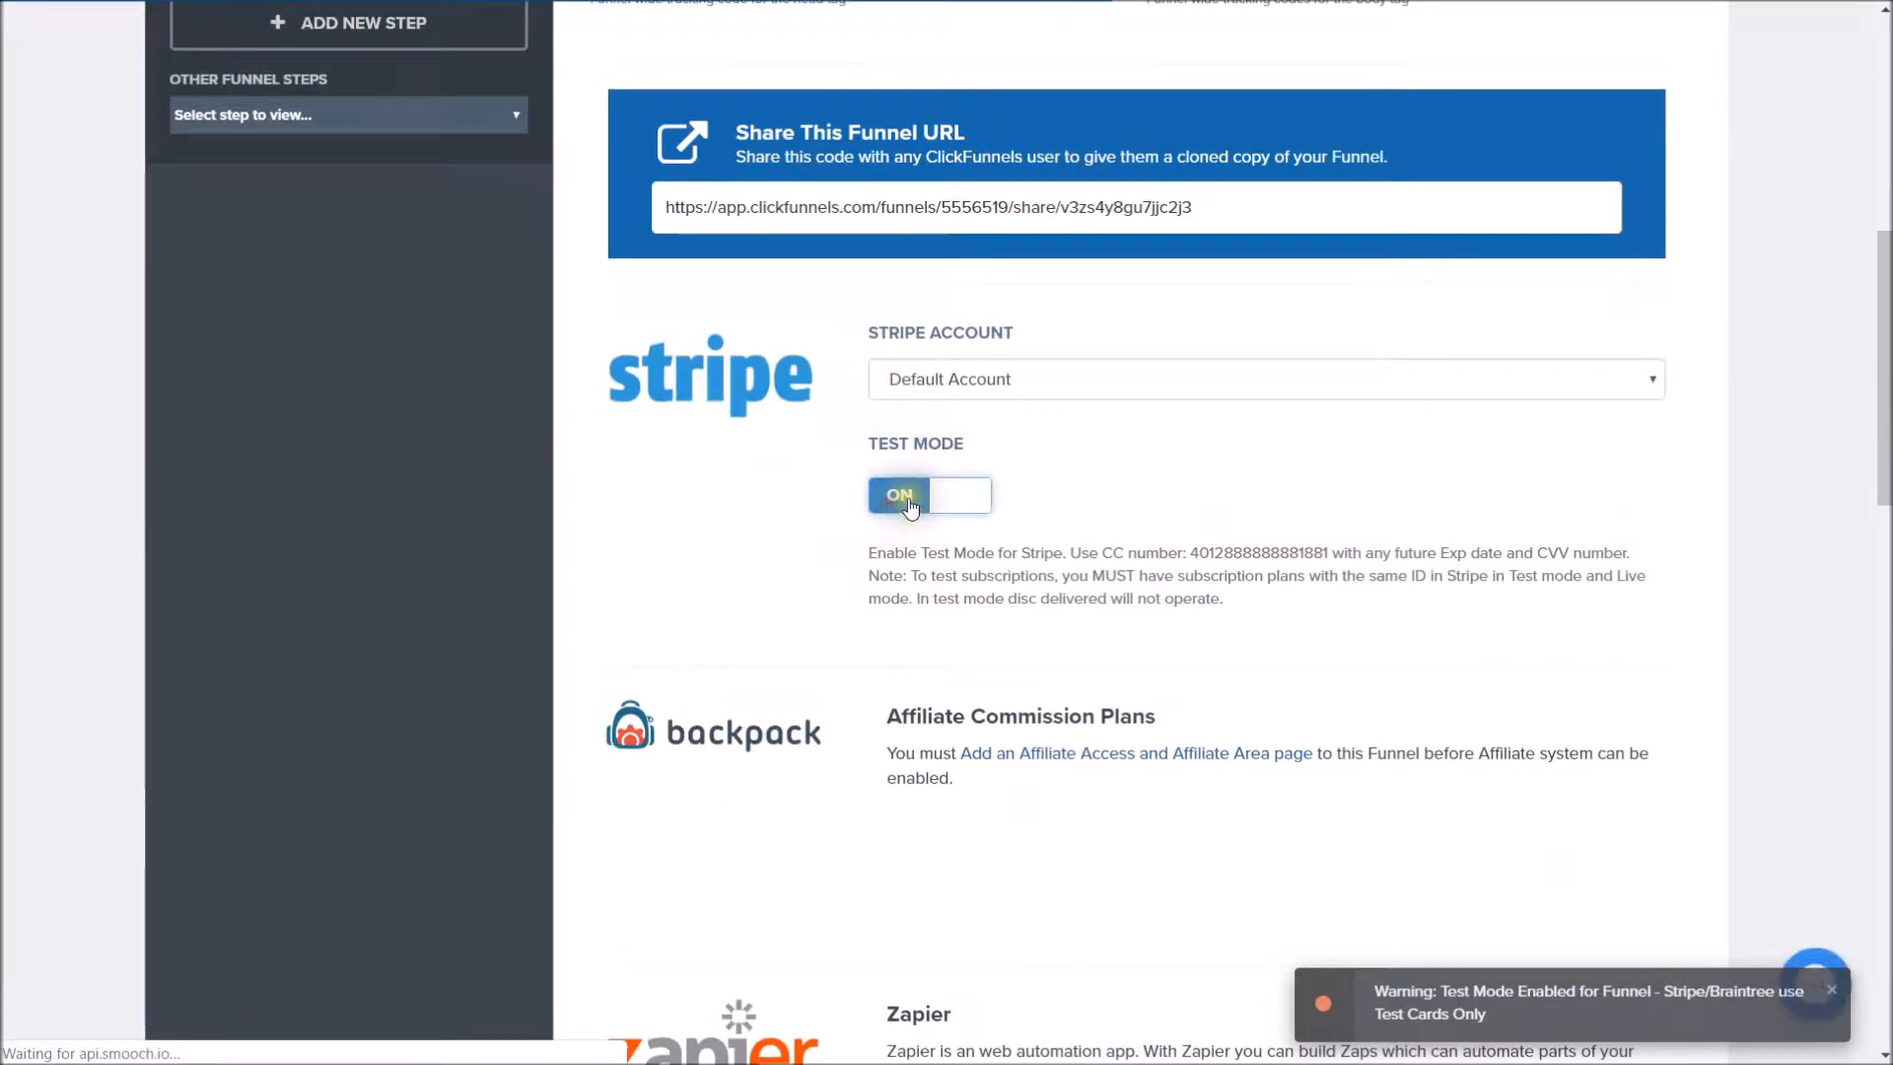
click(974, 496)
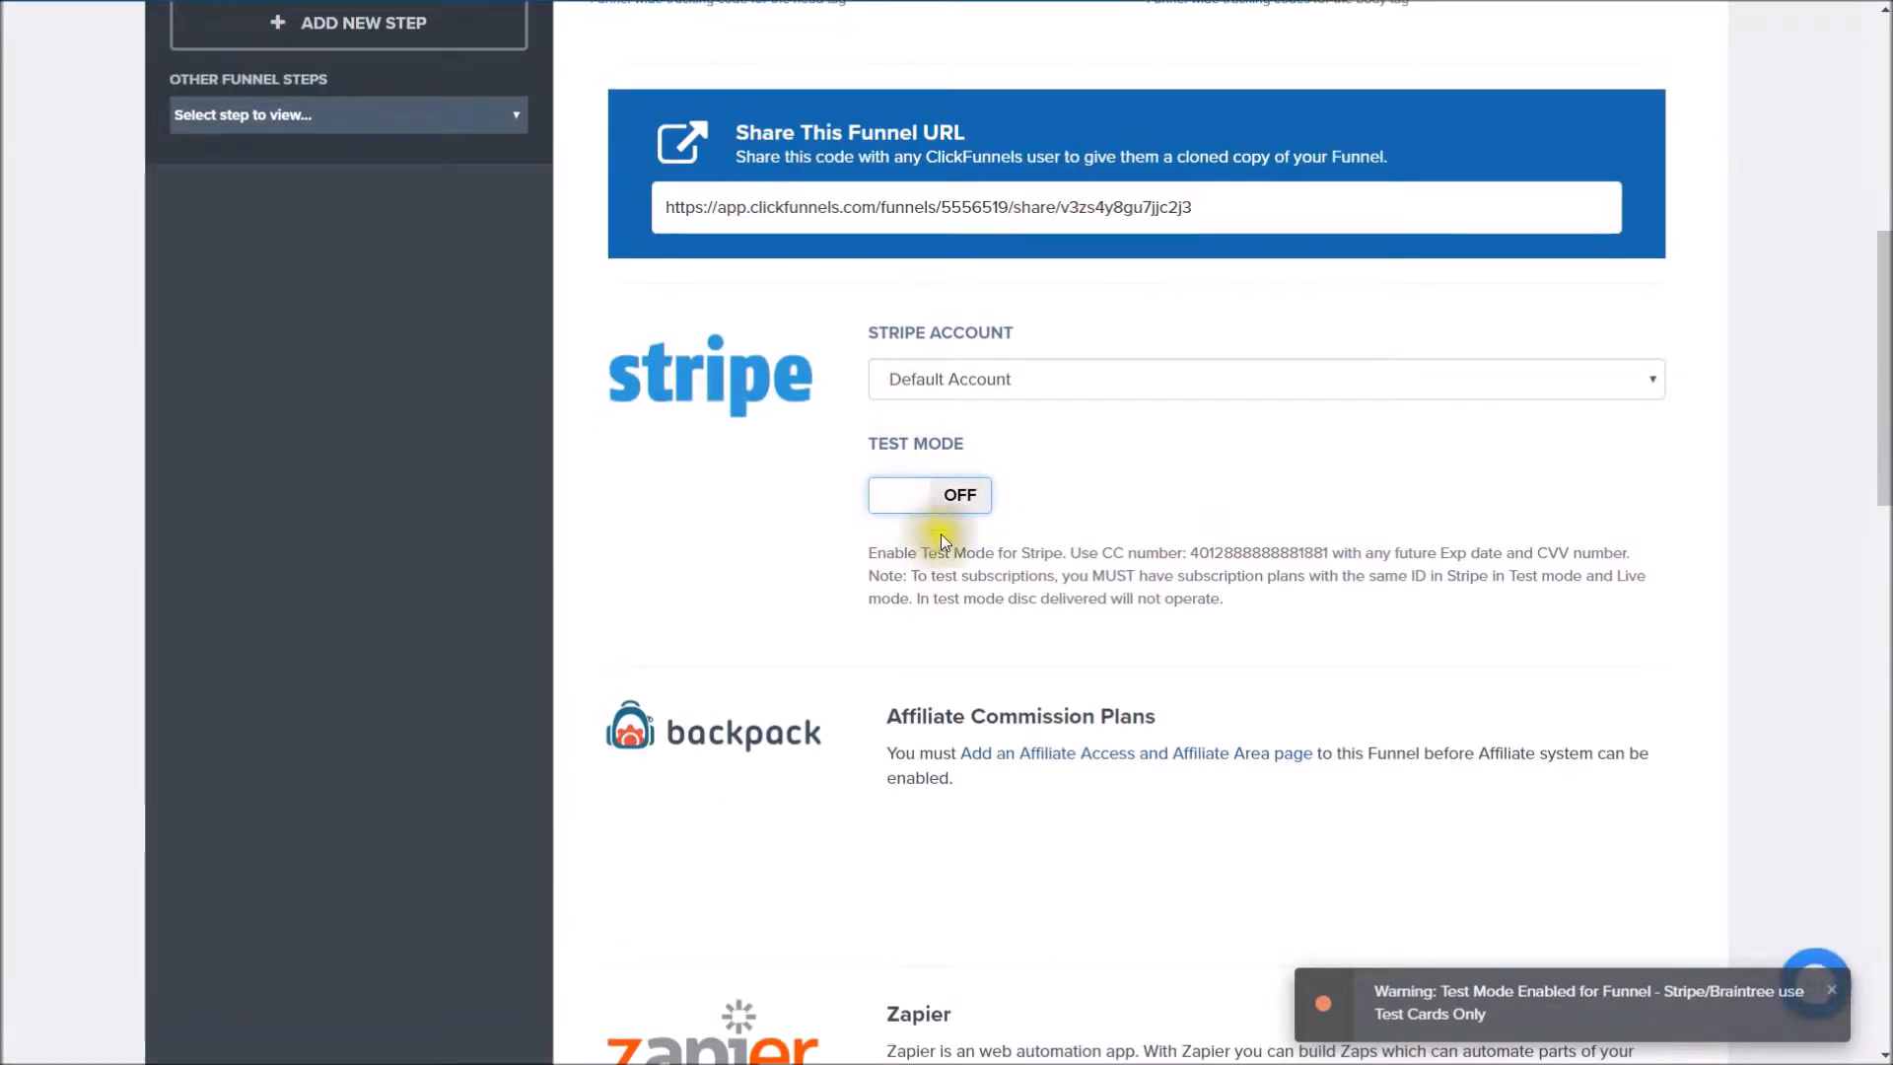
click(918, 498)
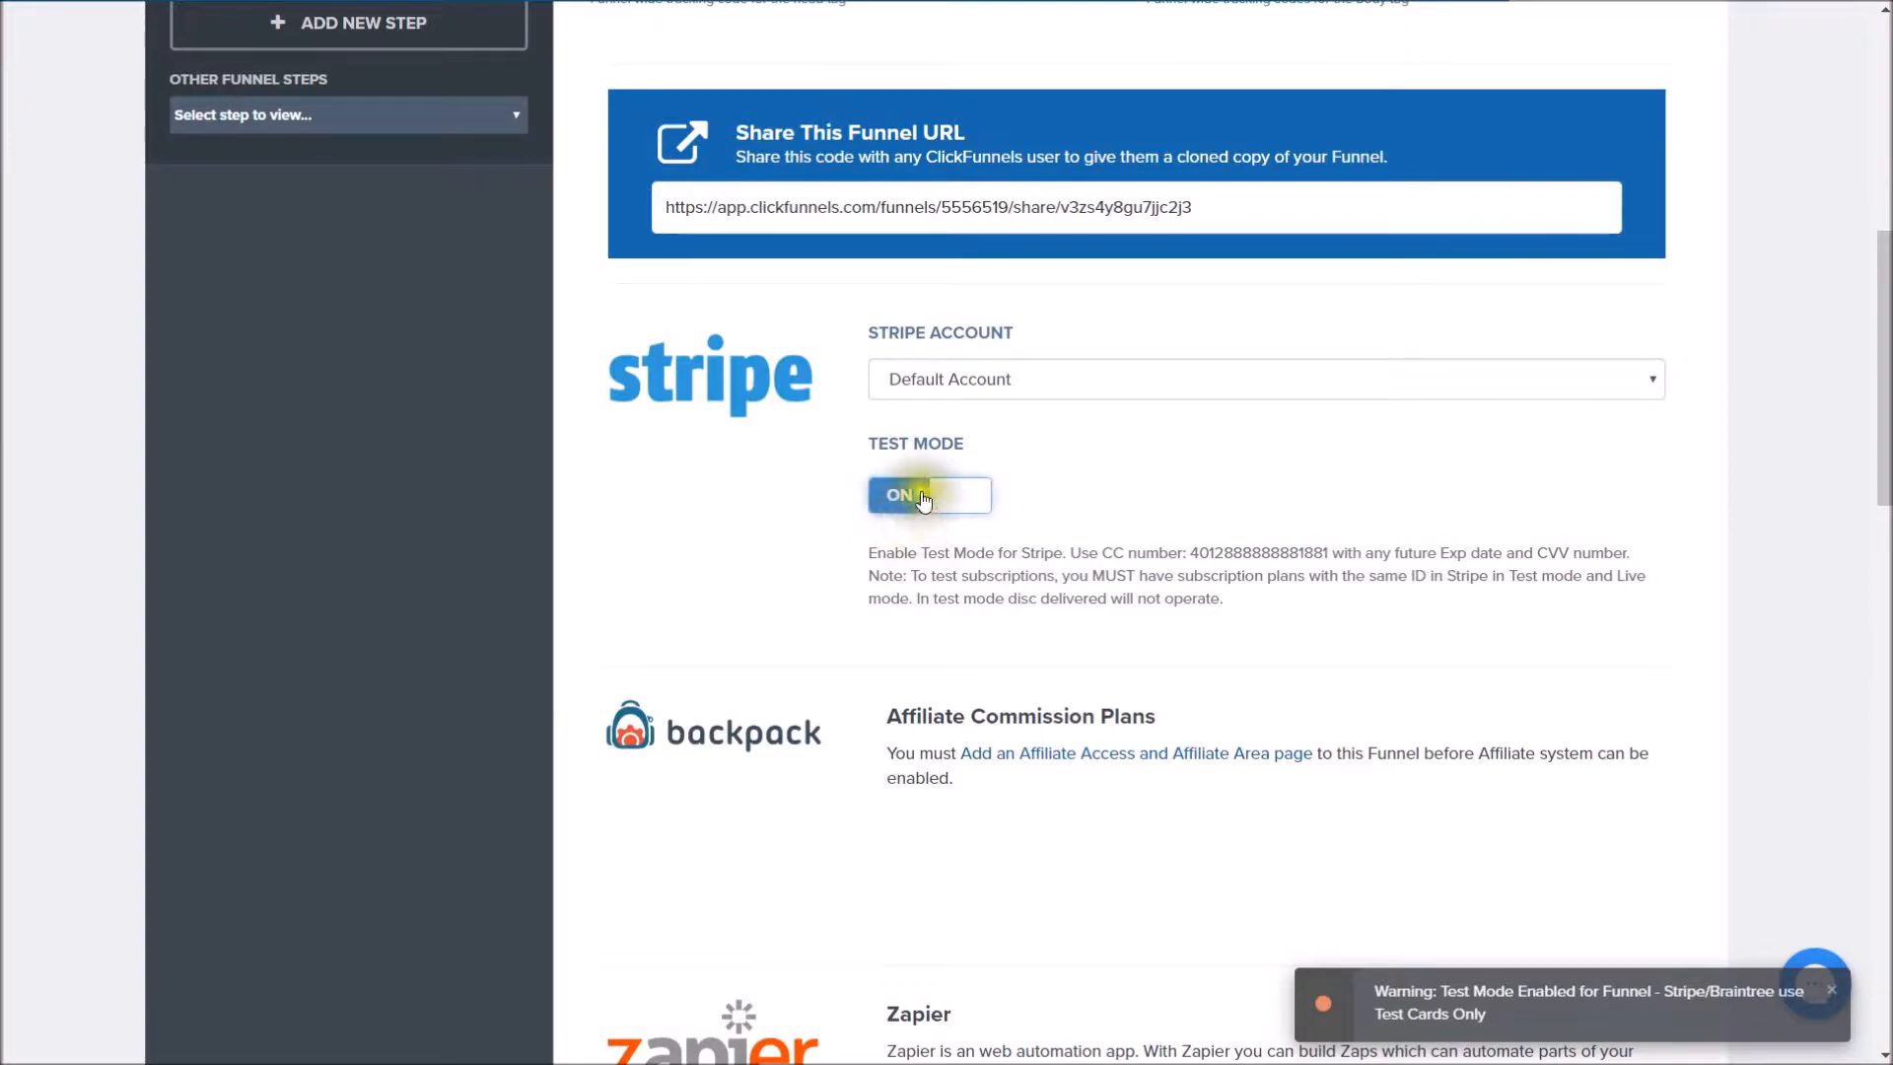
scroll(1300, 491, down, 15)
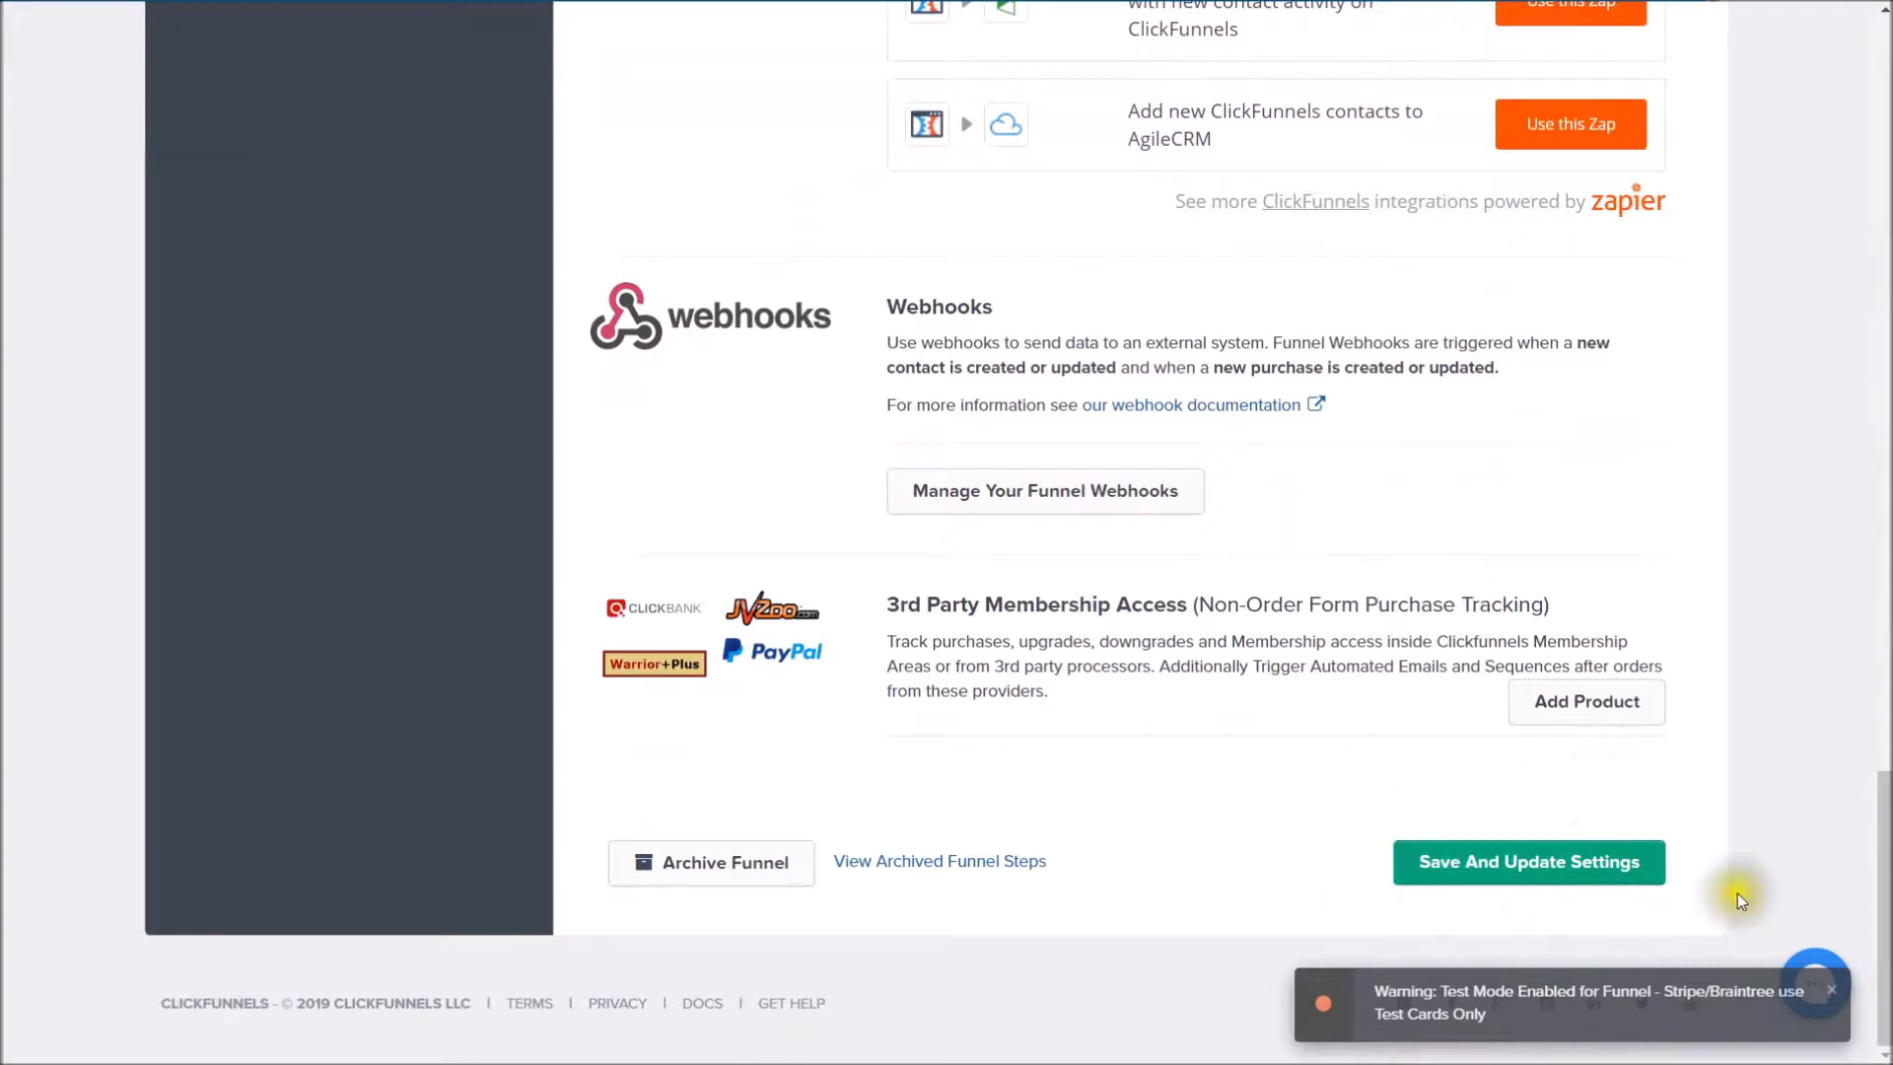
click(1509, 874)
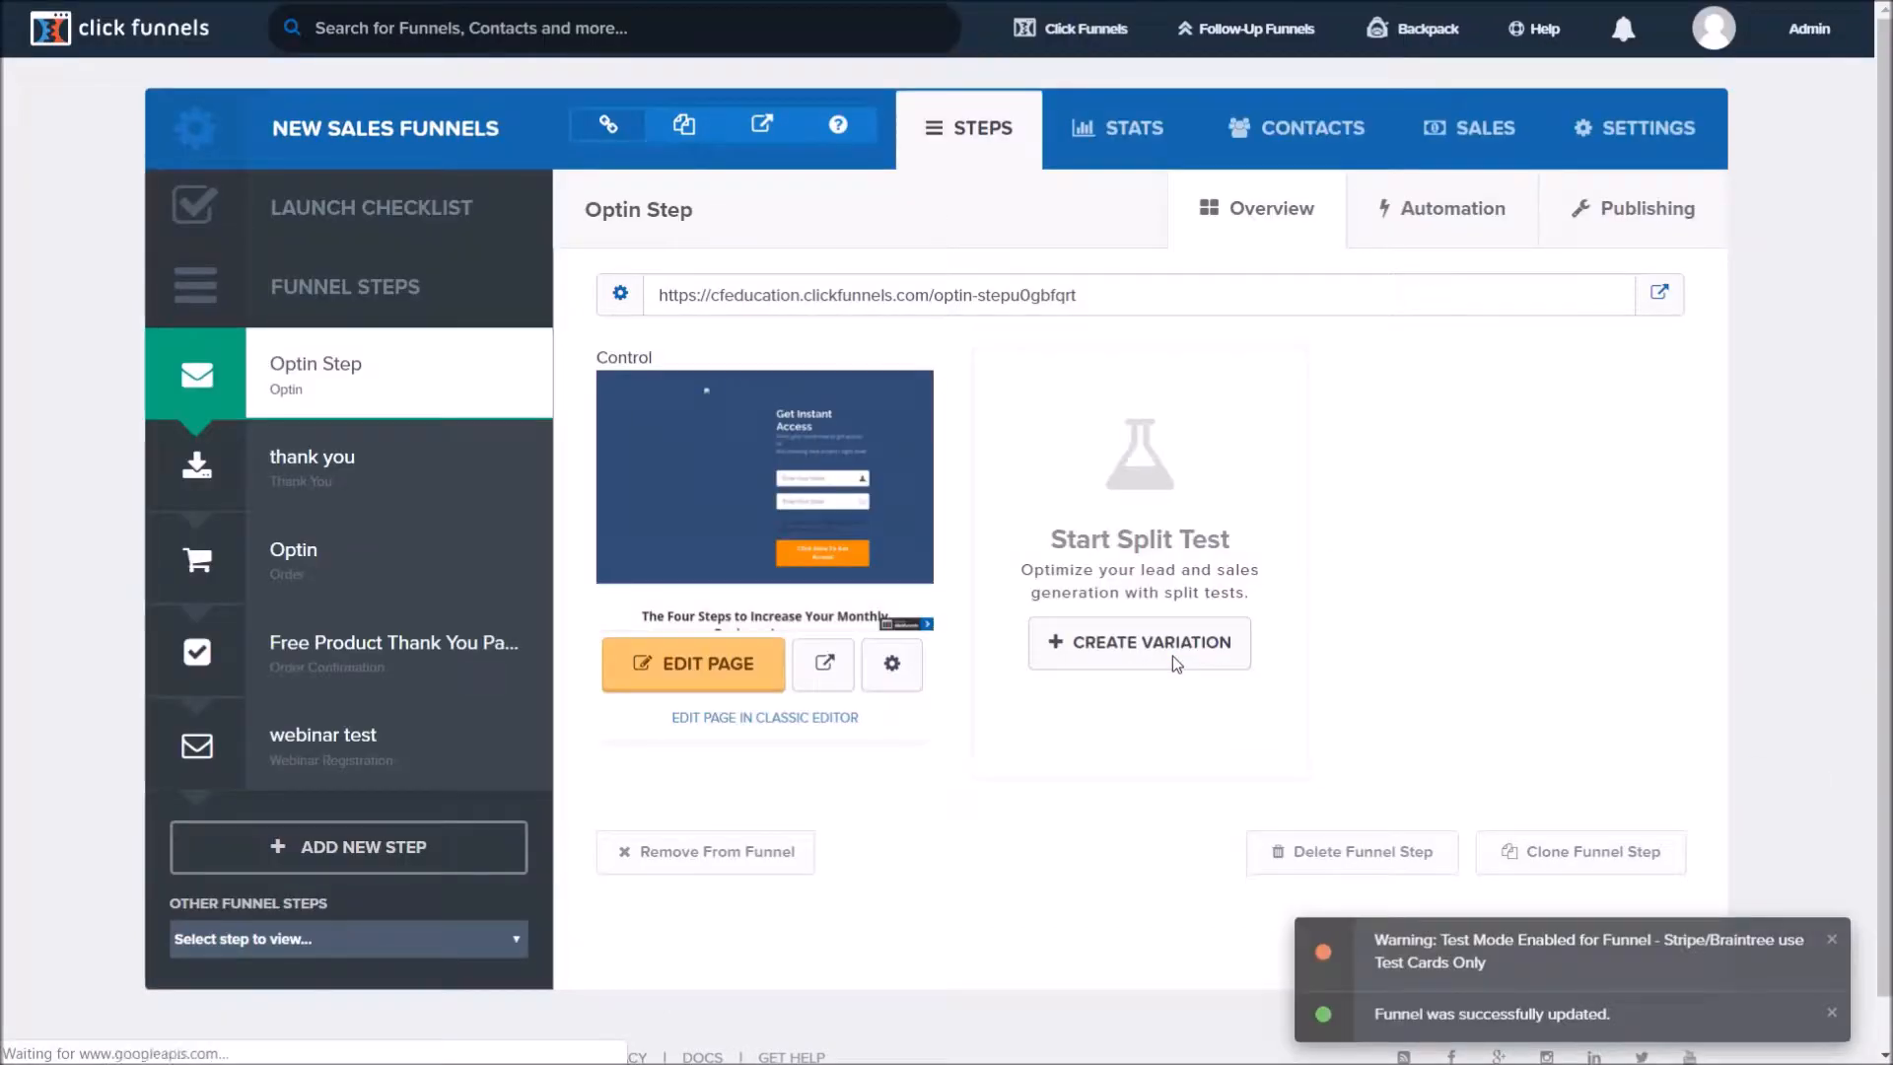
click(296, 564)
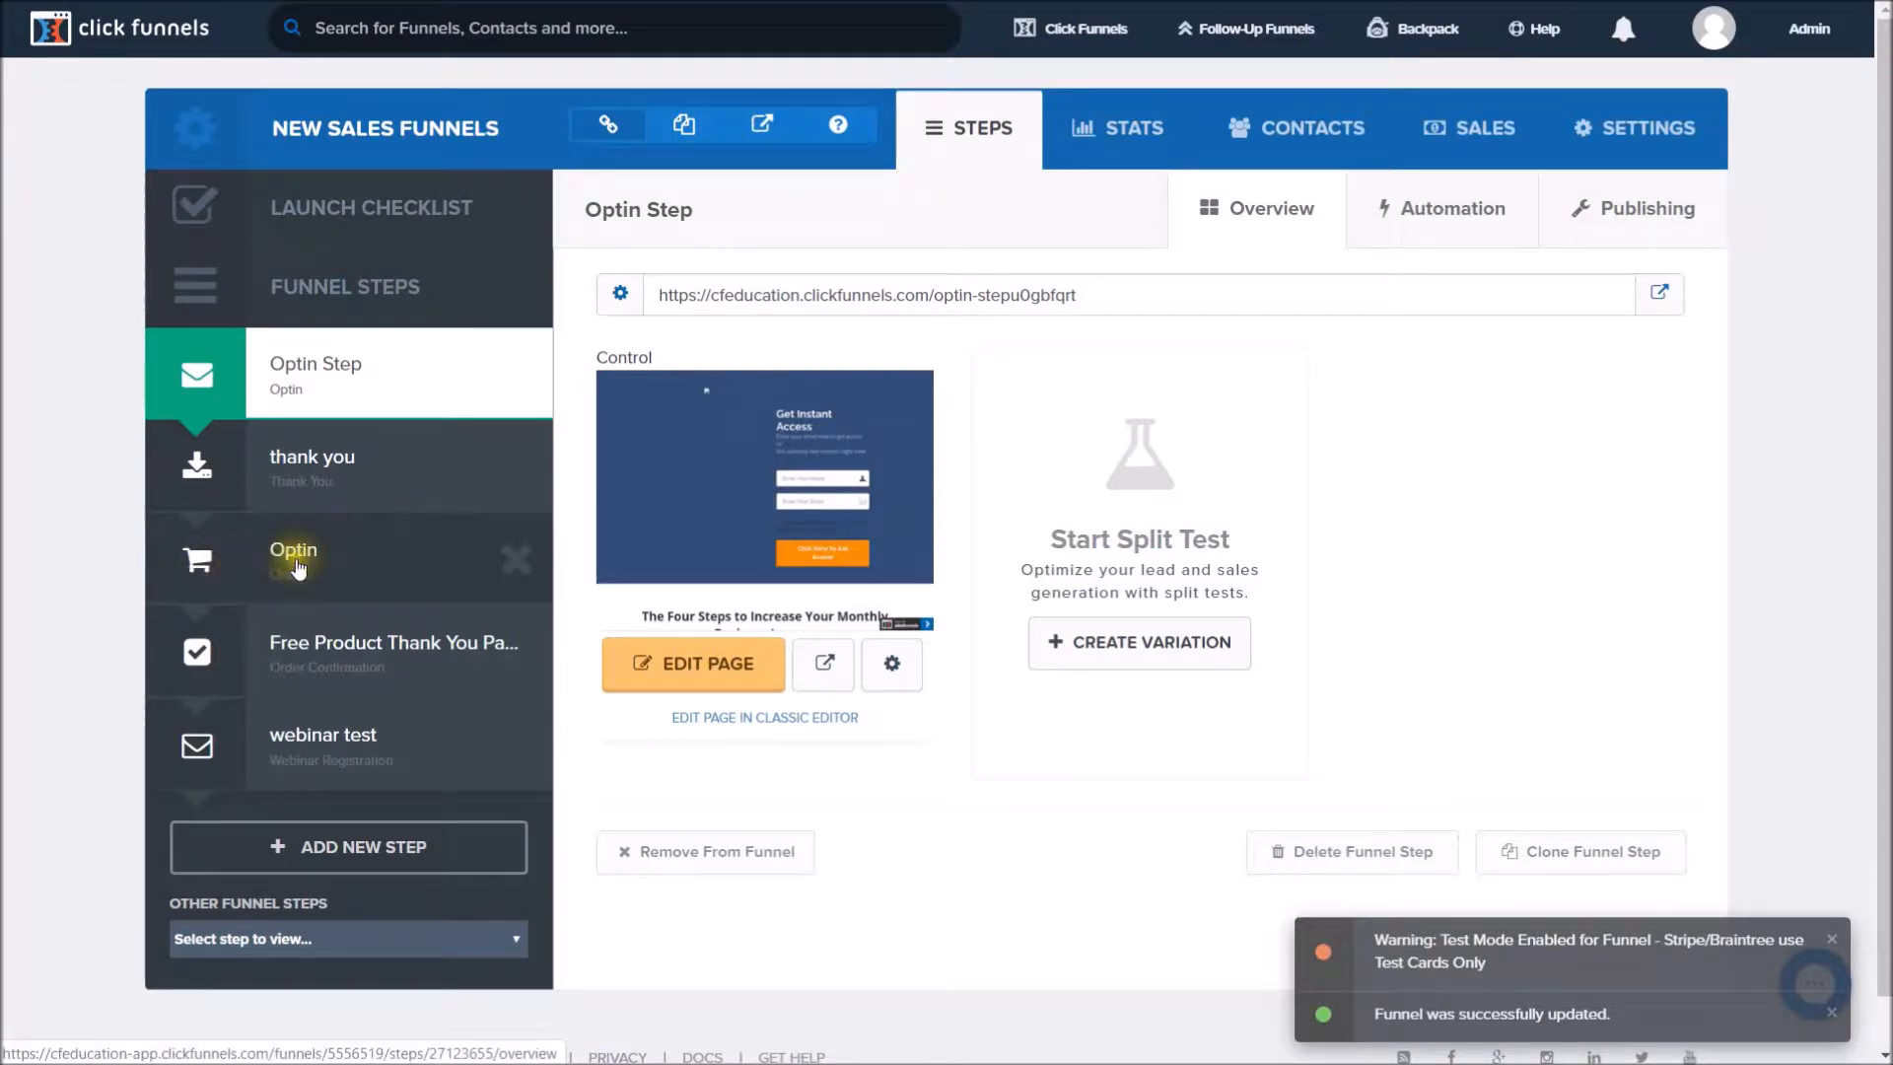
click(297, 566)
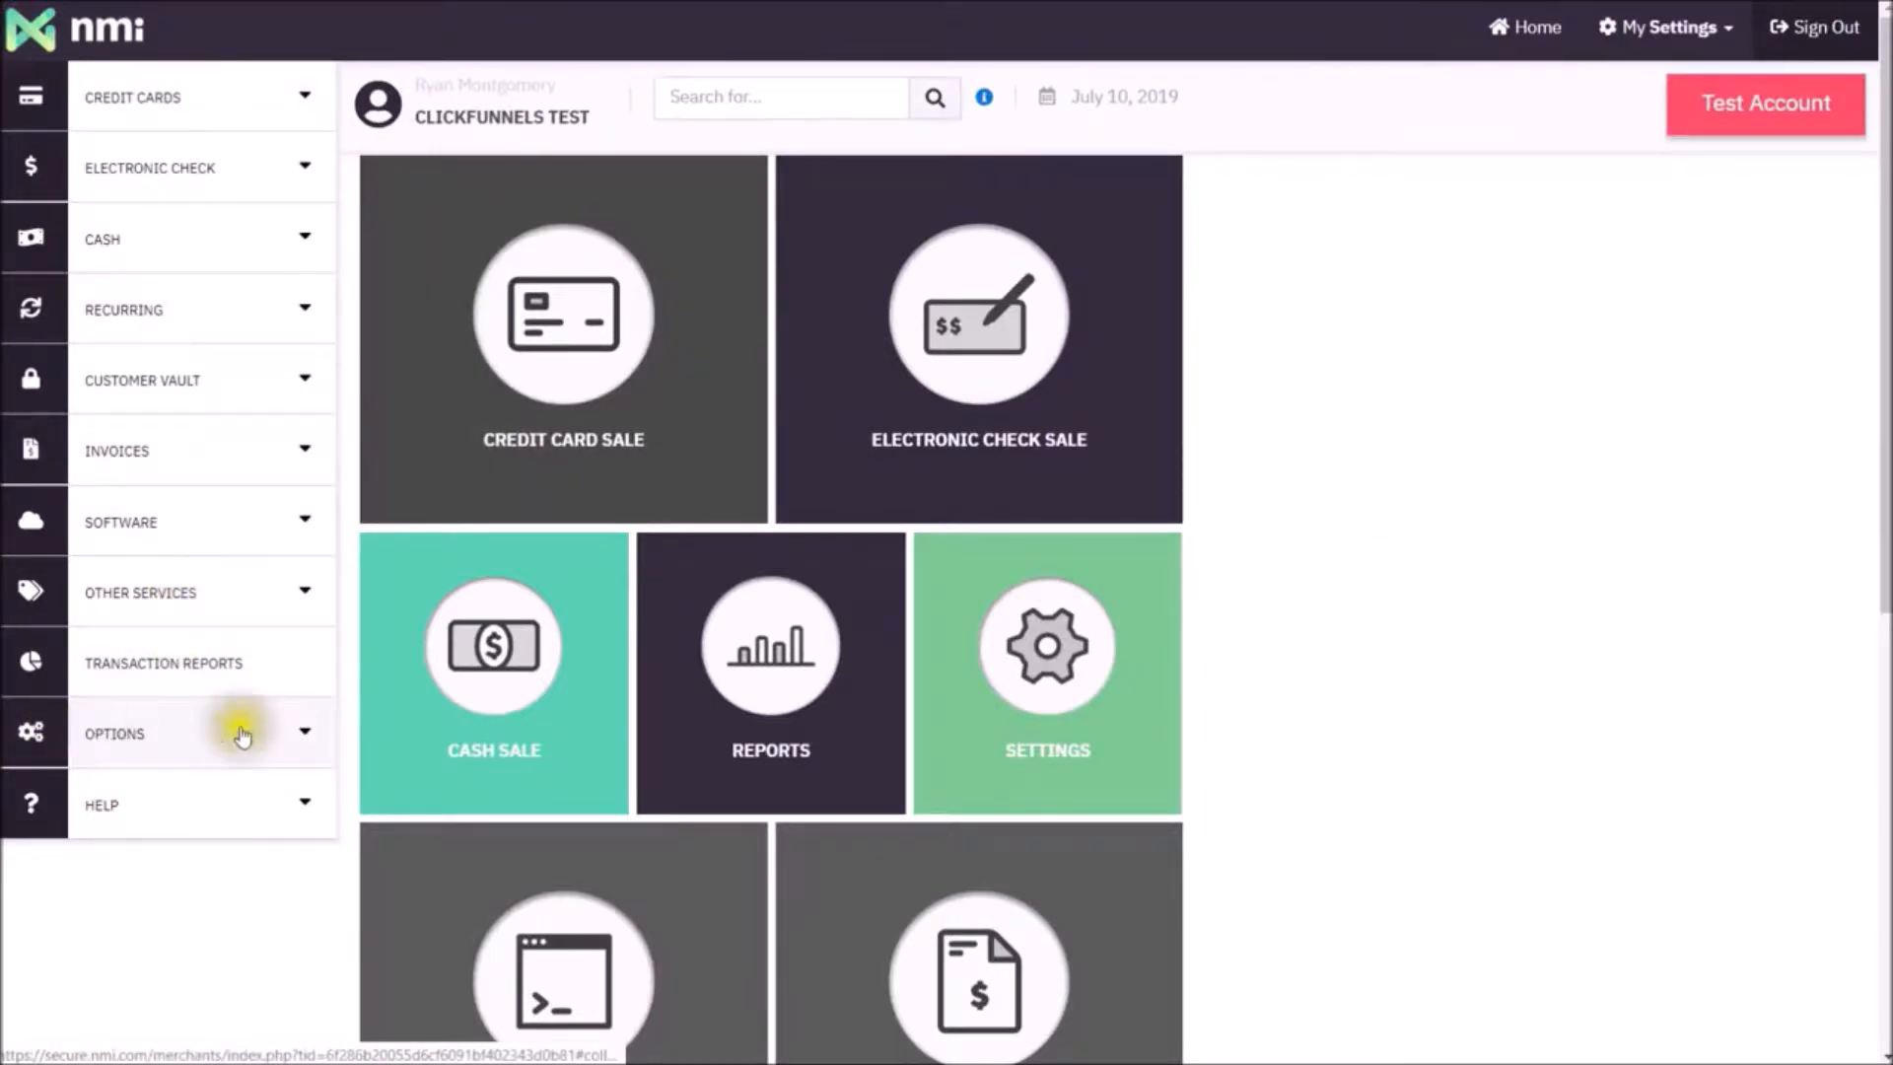
- Switch to the NMI merchant portal and open Test Mode from the gateway's transaction options
click(163, 732)
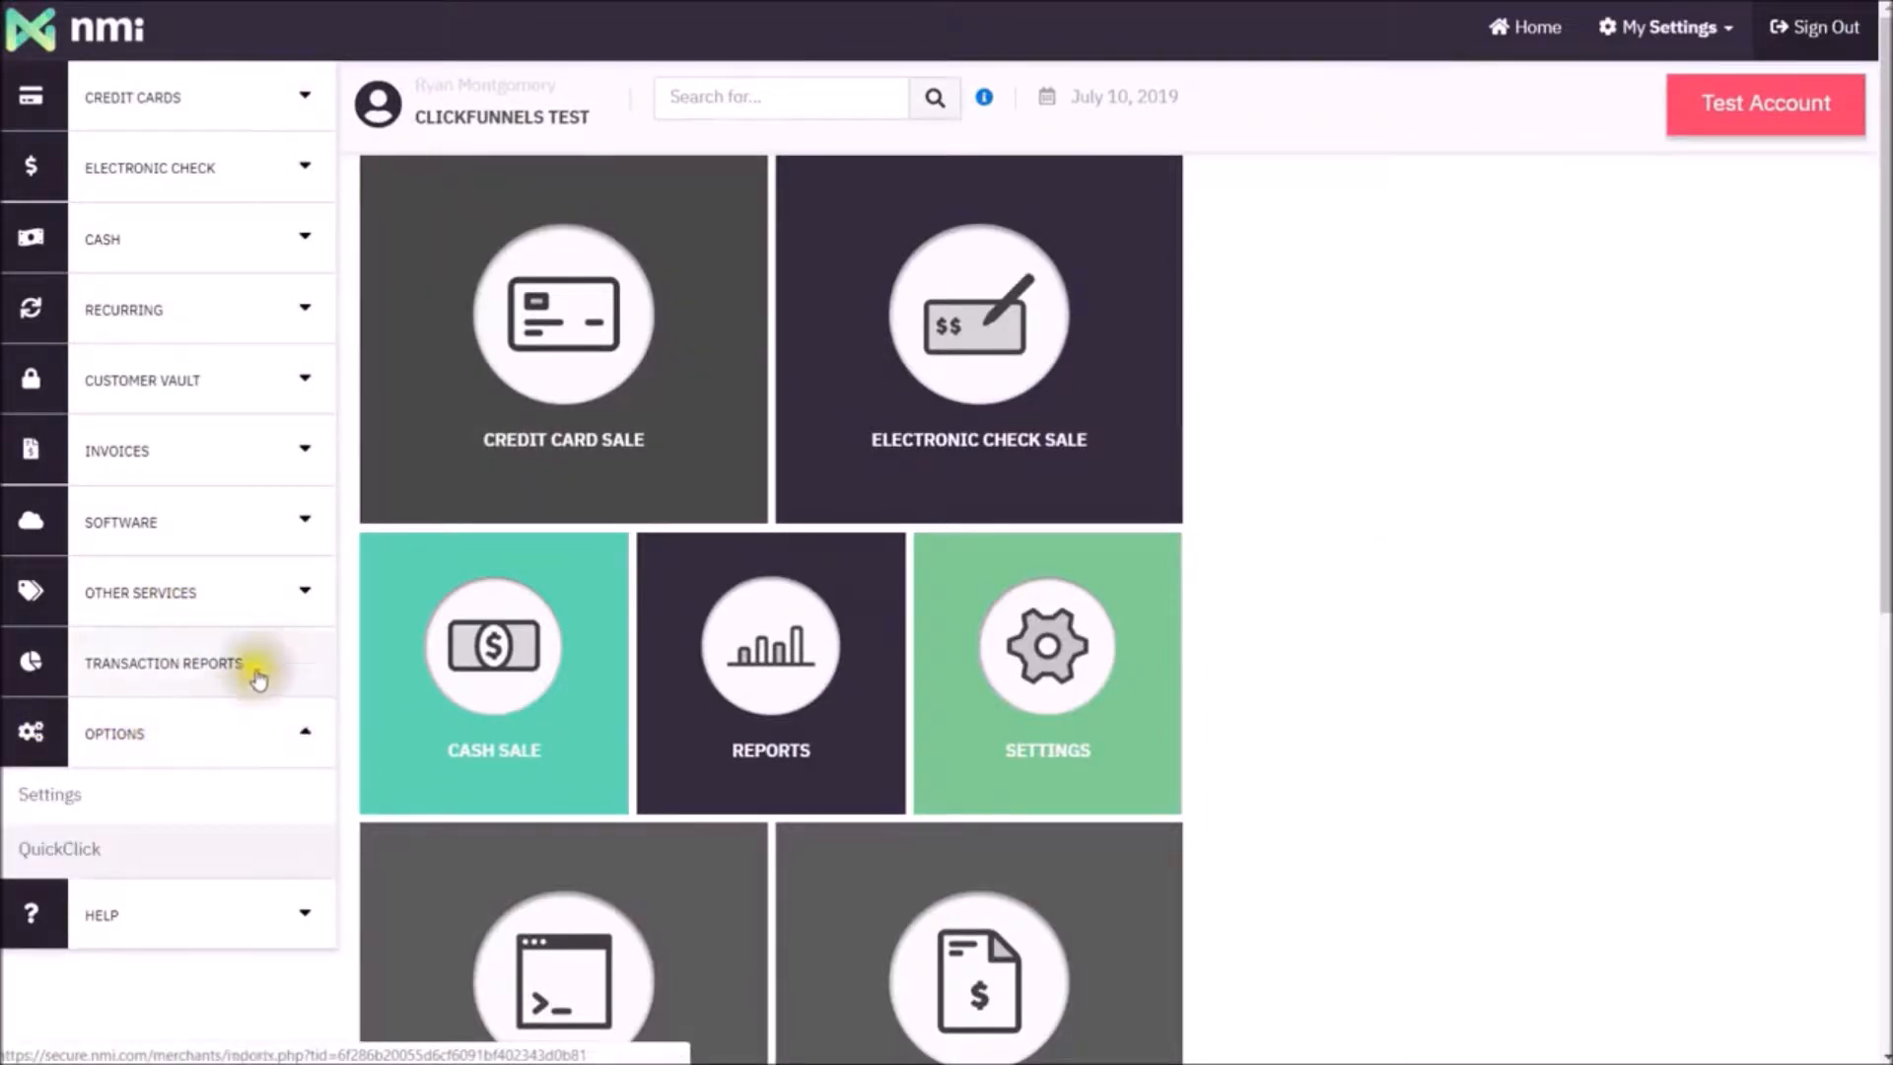
click(47, 793)
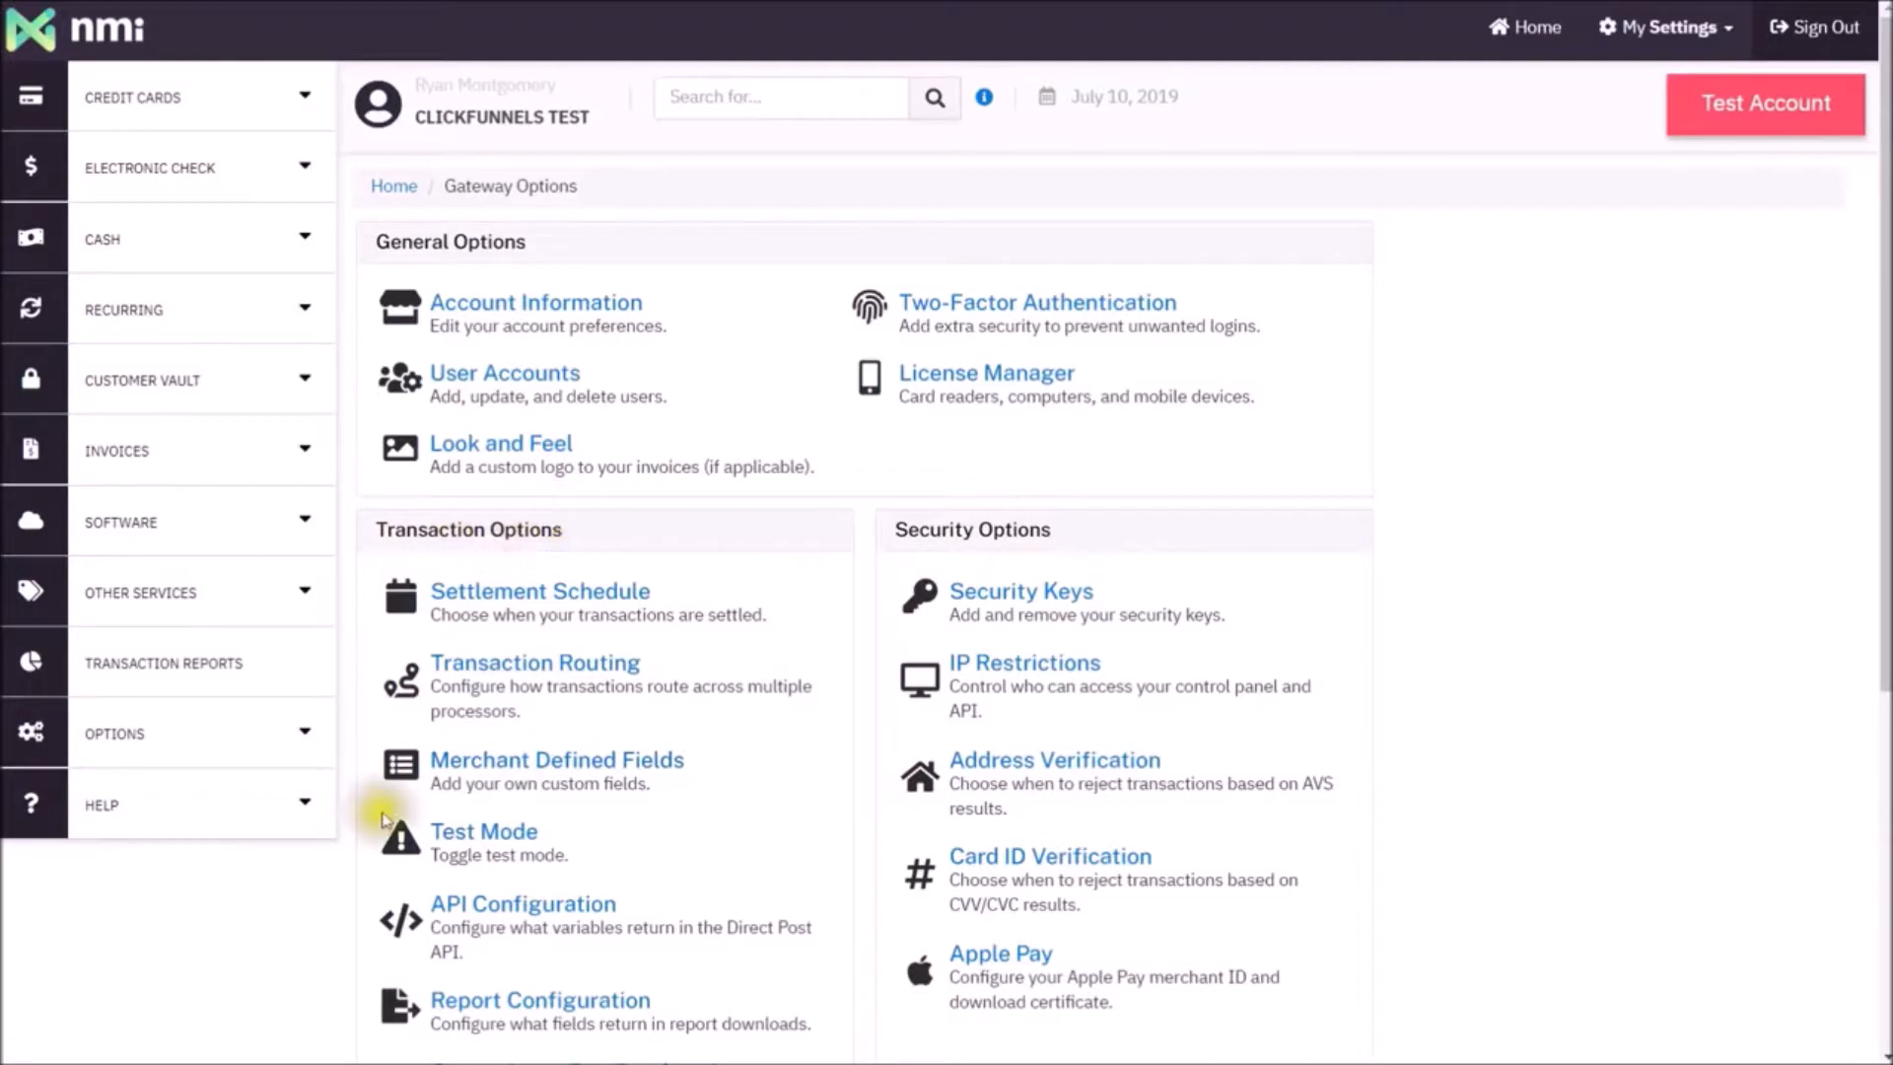
click(503, 833)
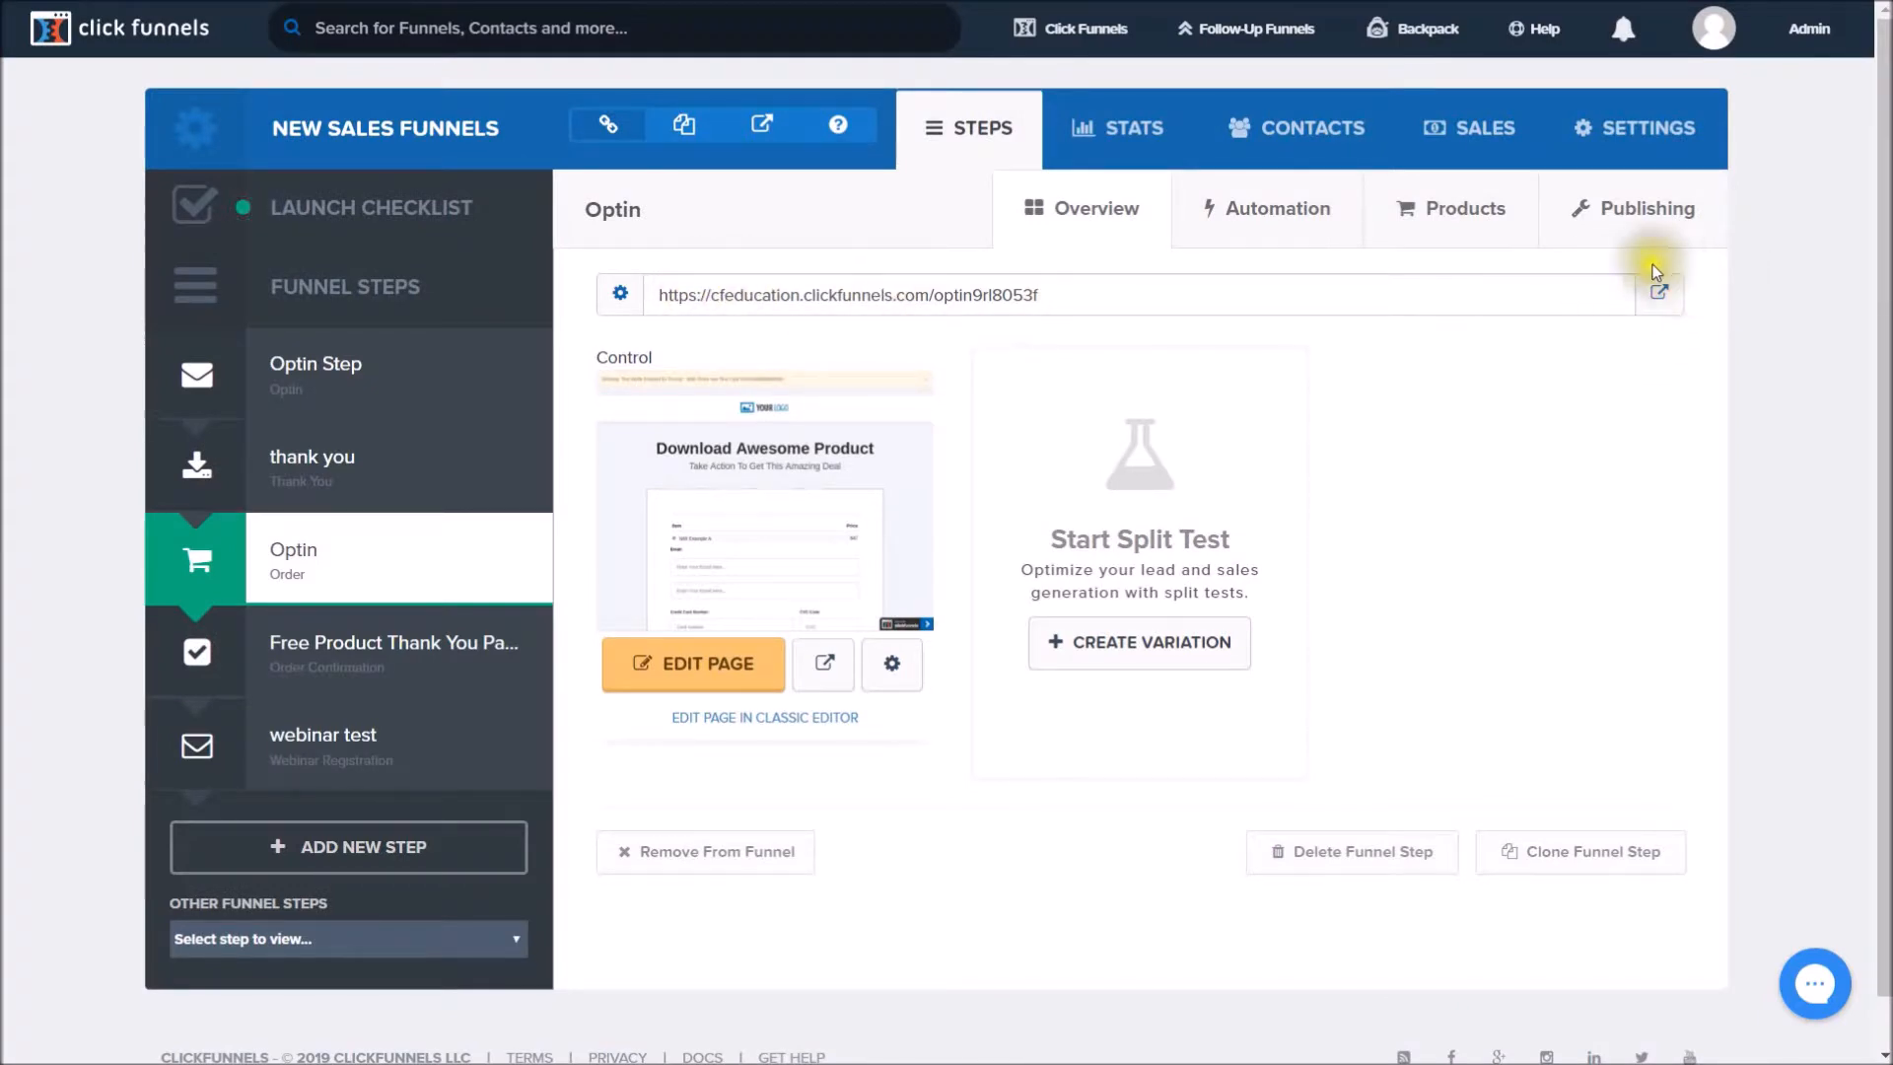
- Back in ClickFunnels, open the Optin order page in an incognito window and copy the test card number from its warning banner
right_click(1663, 301)
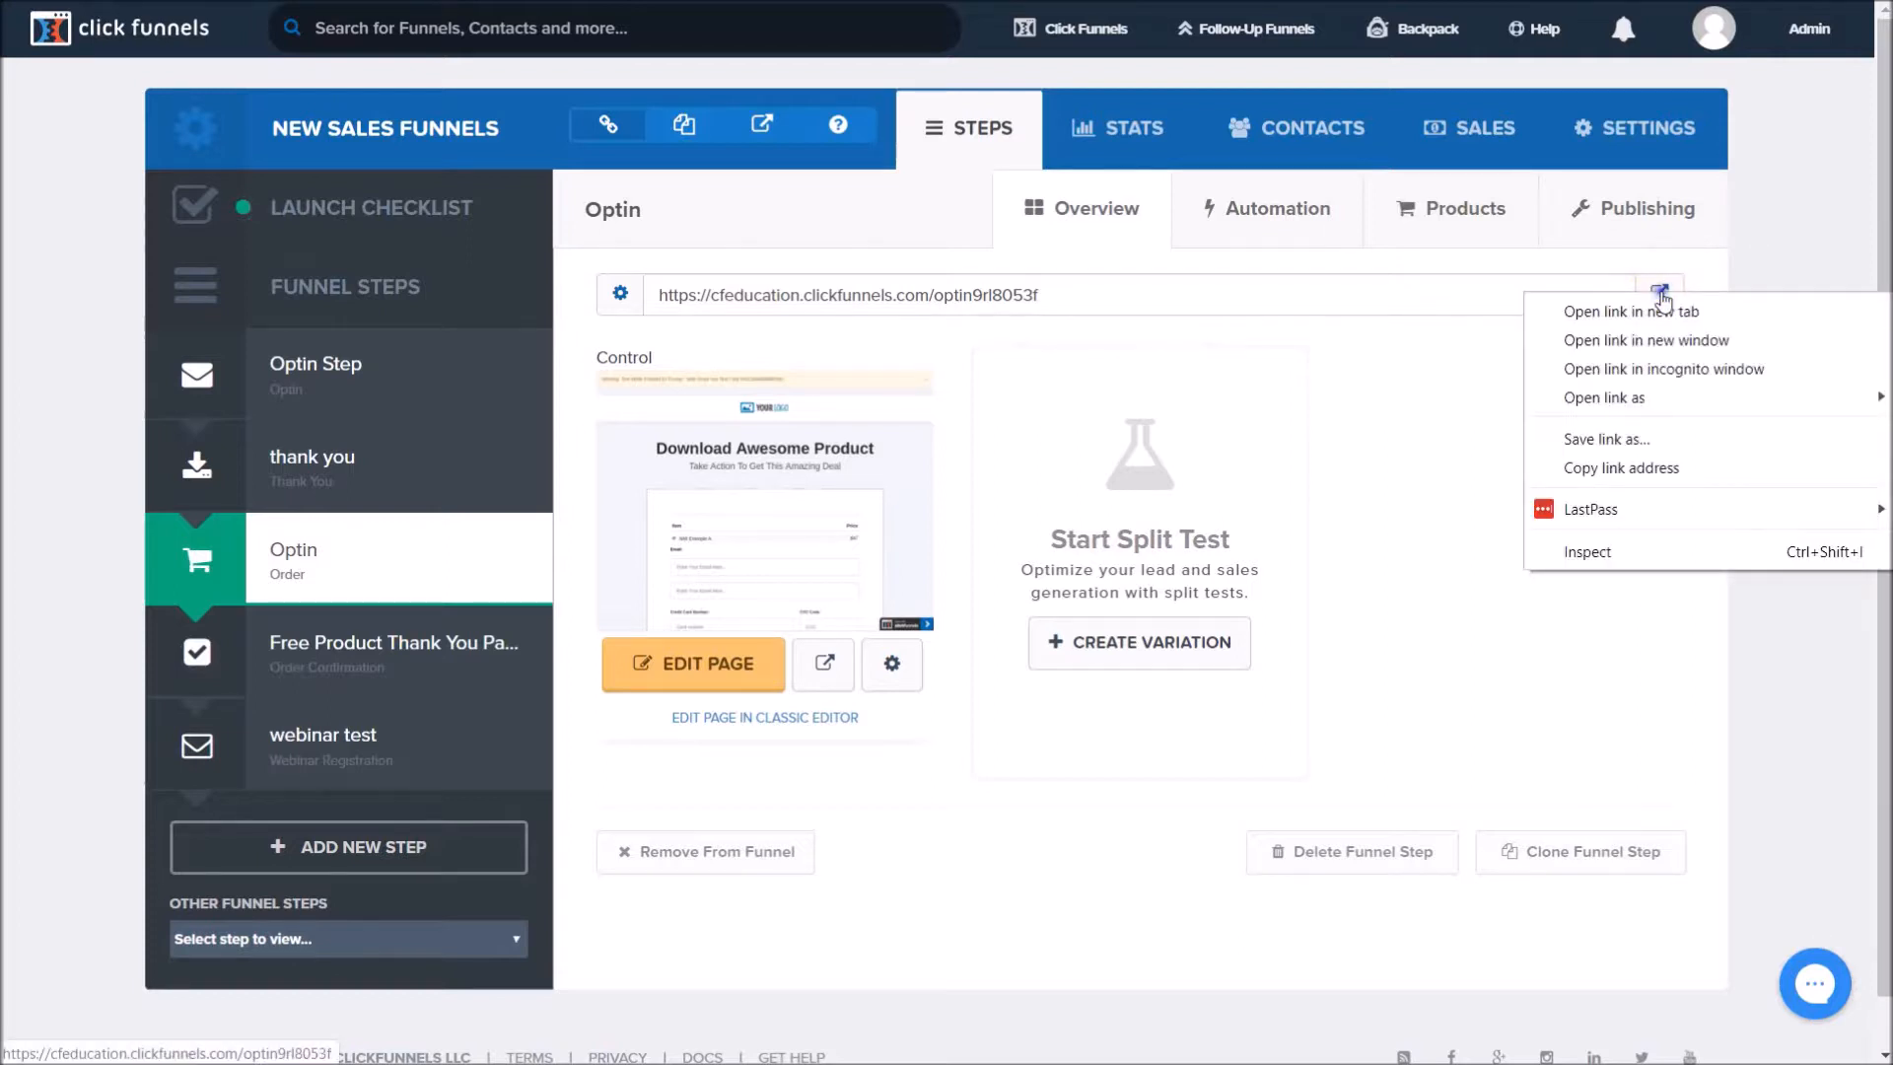
click(1645, 373)
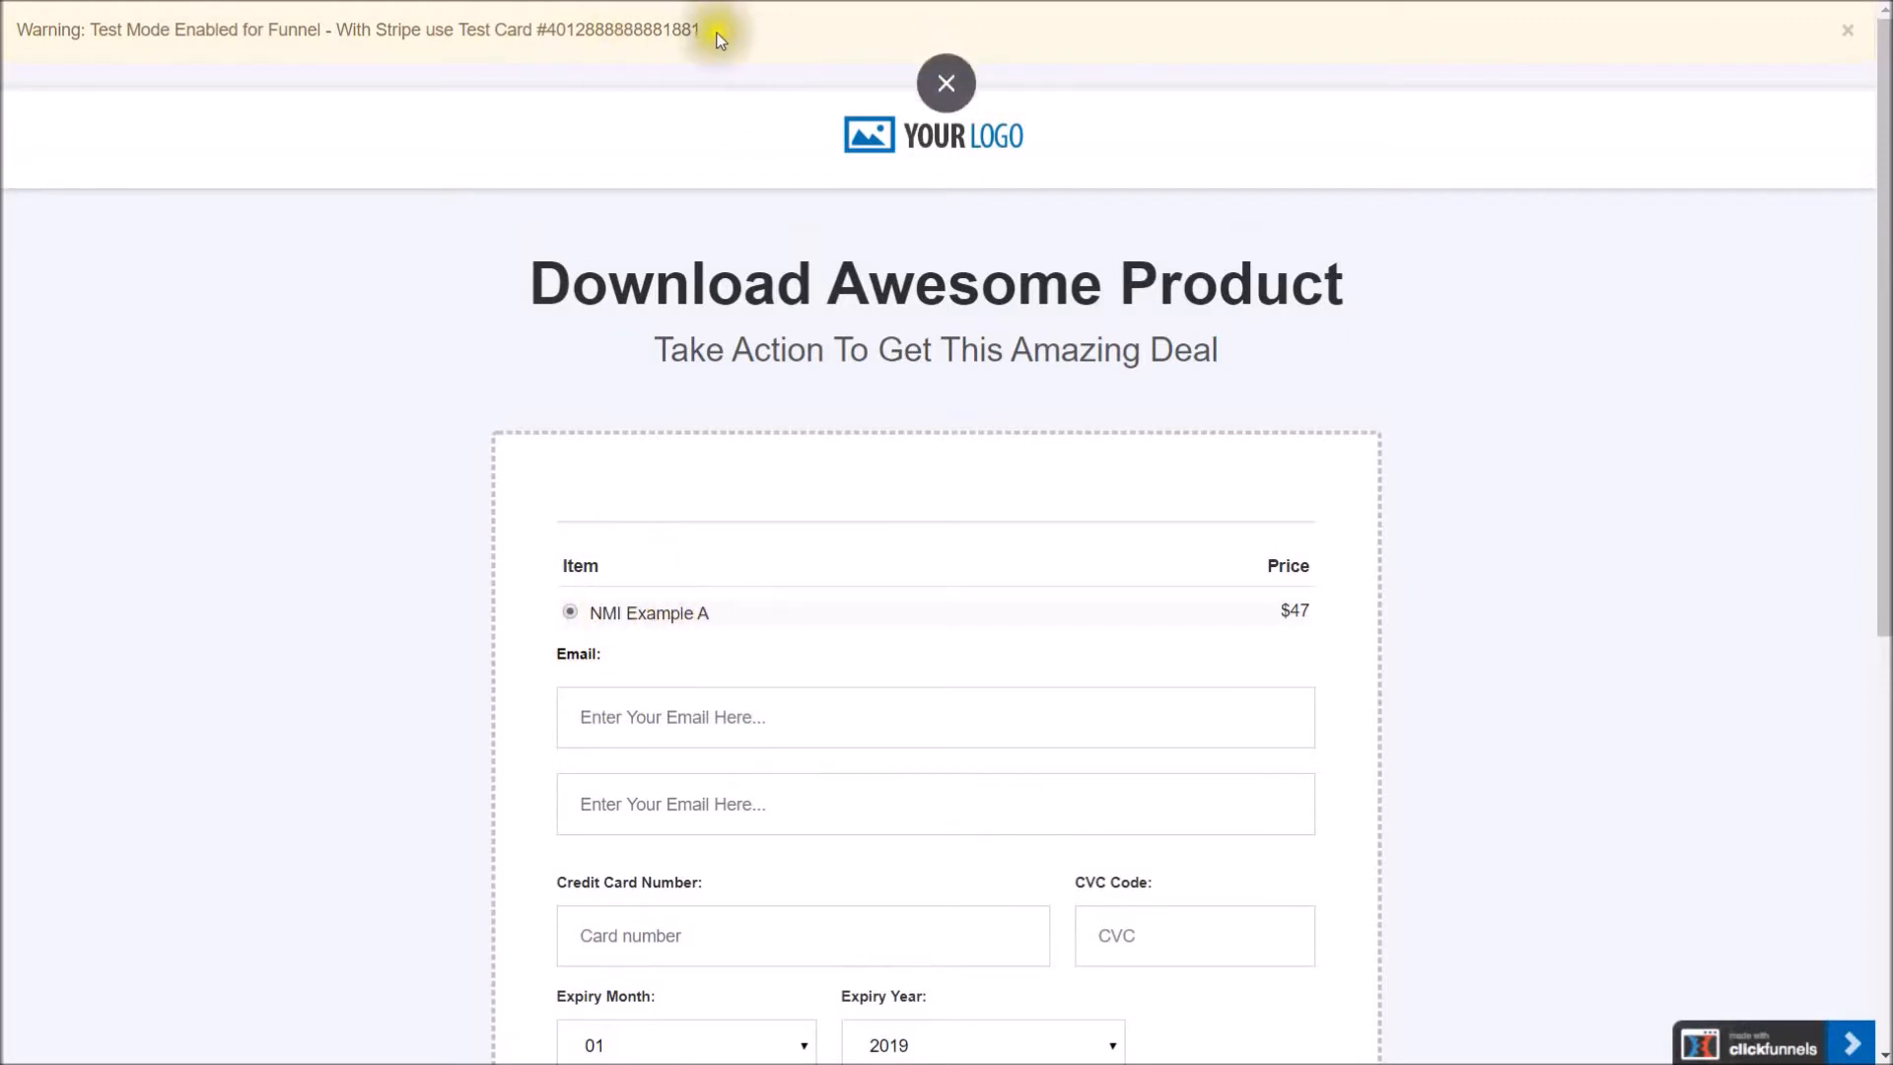
drag(703, 29, 541, 30)
key(ctrl+c)
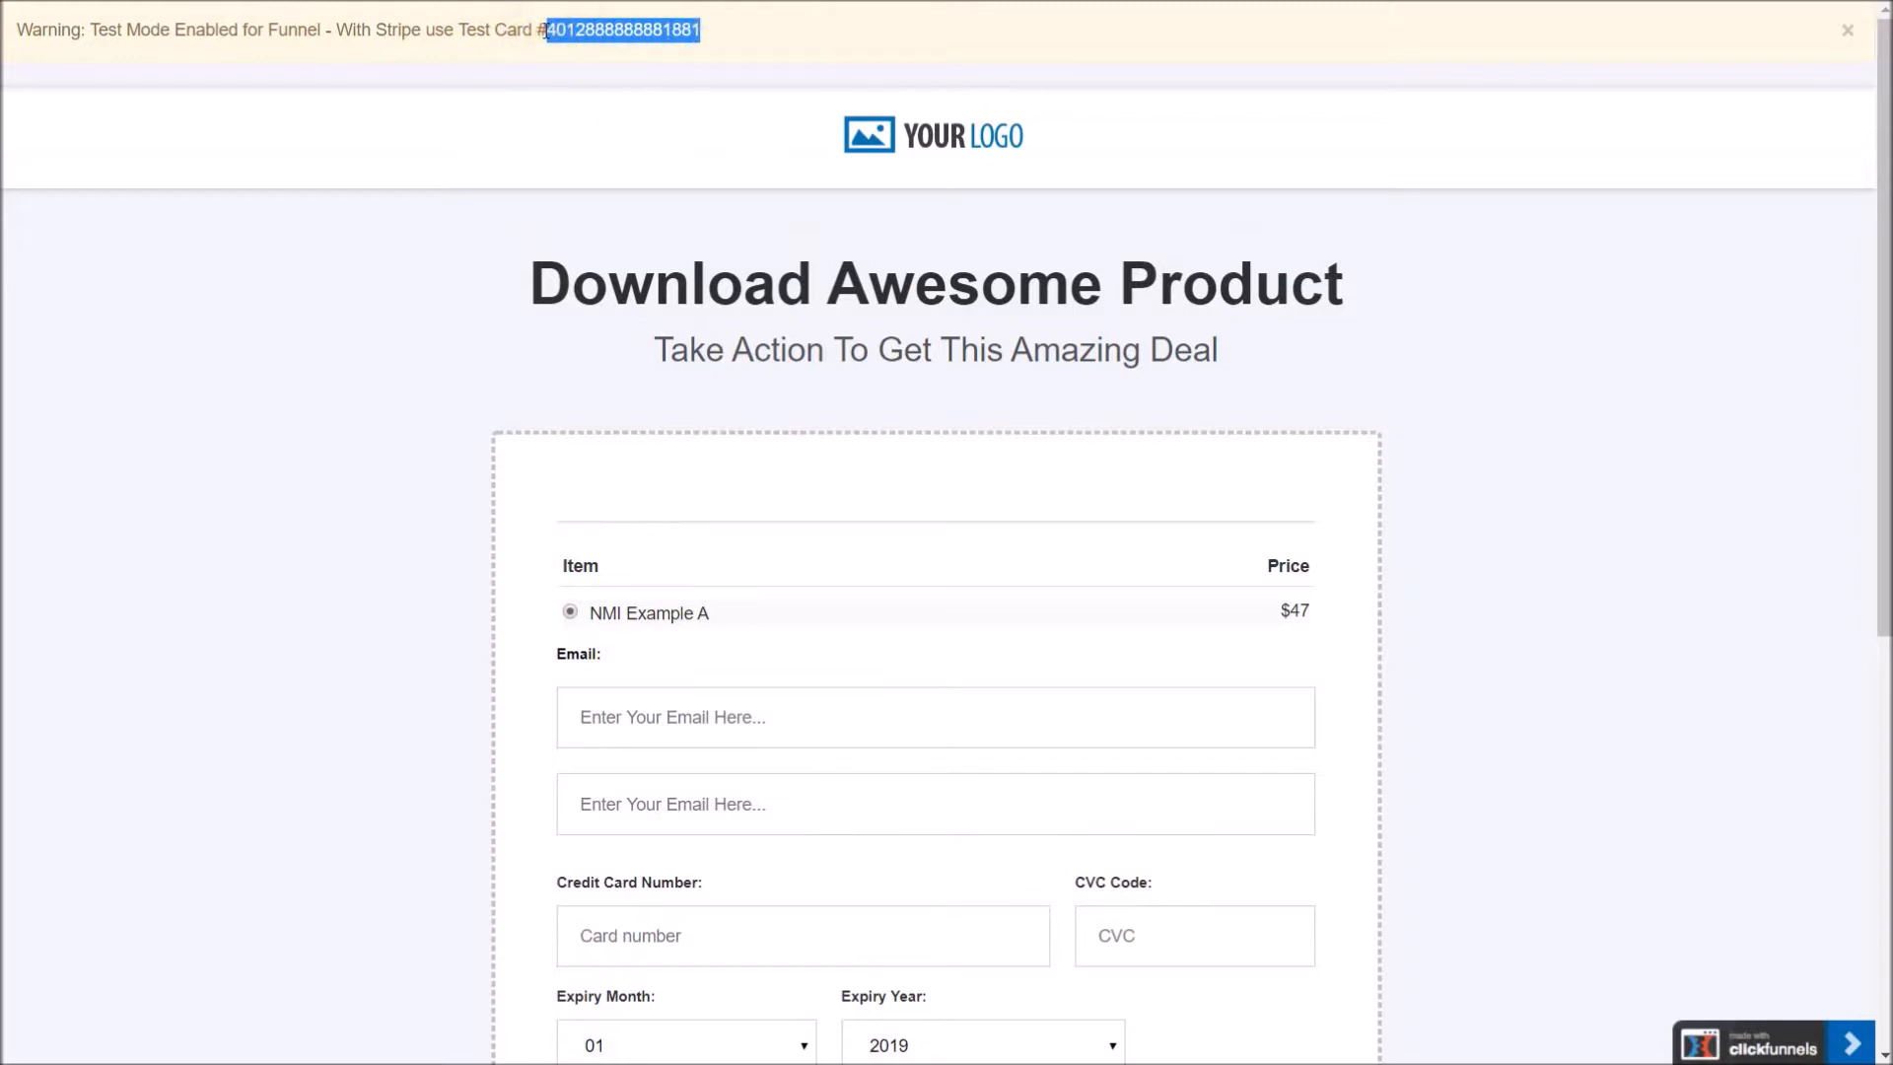
- Fill in the customer's name and e-mail address on the order form for NMI Example A
click(775, 730)
text(Joseph)
key(Tab)
text(joseph)
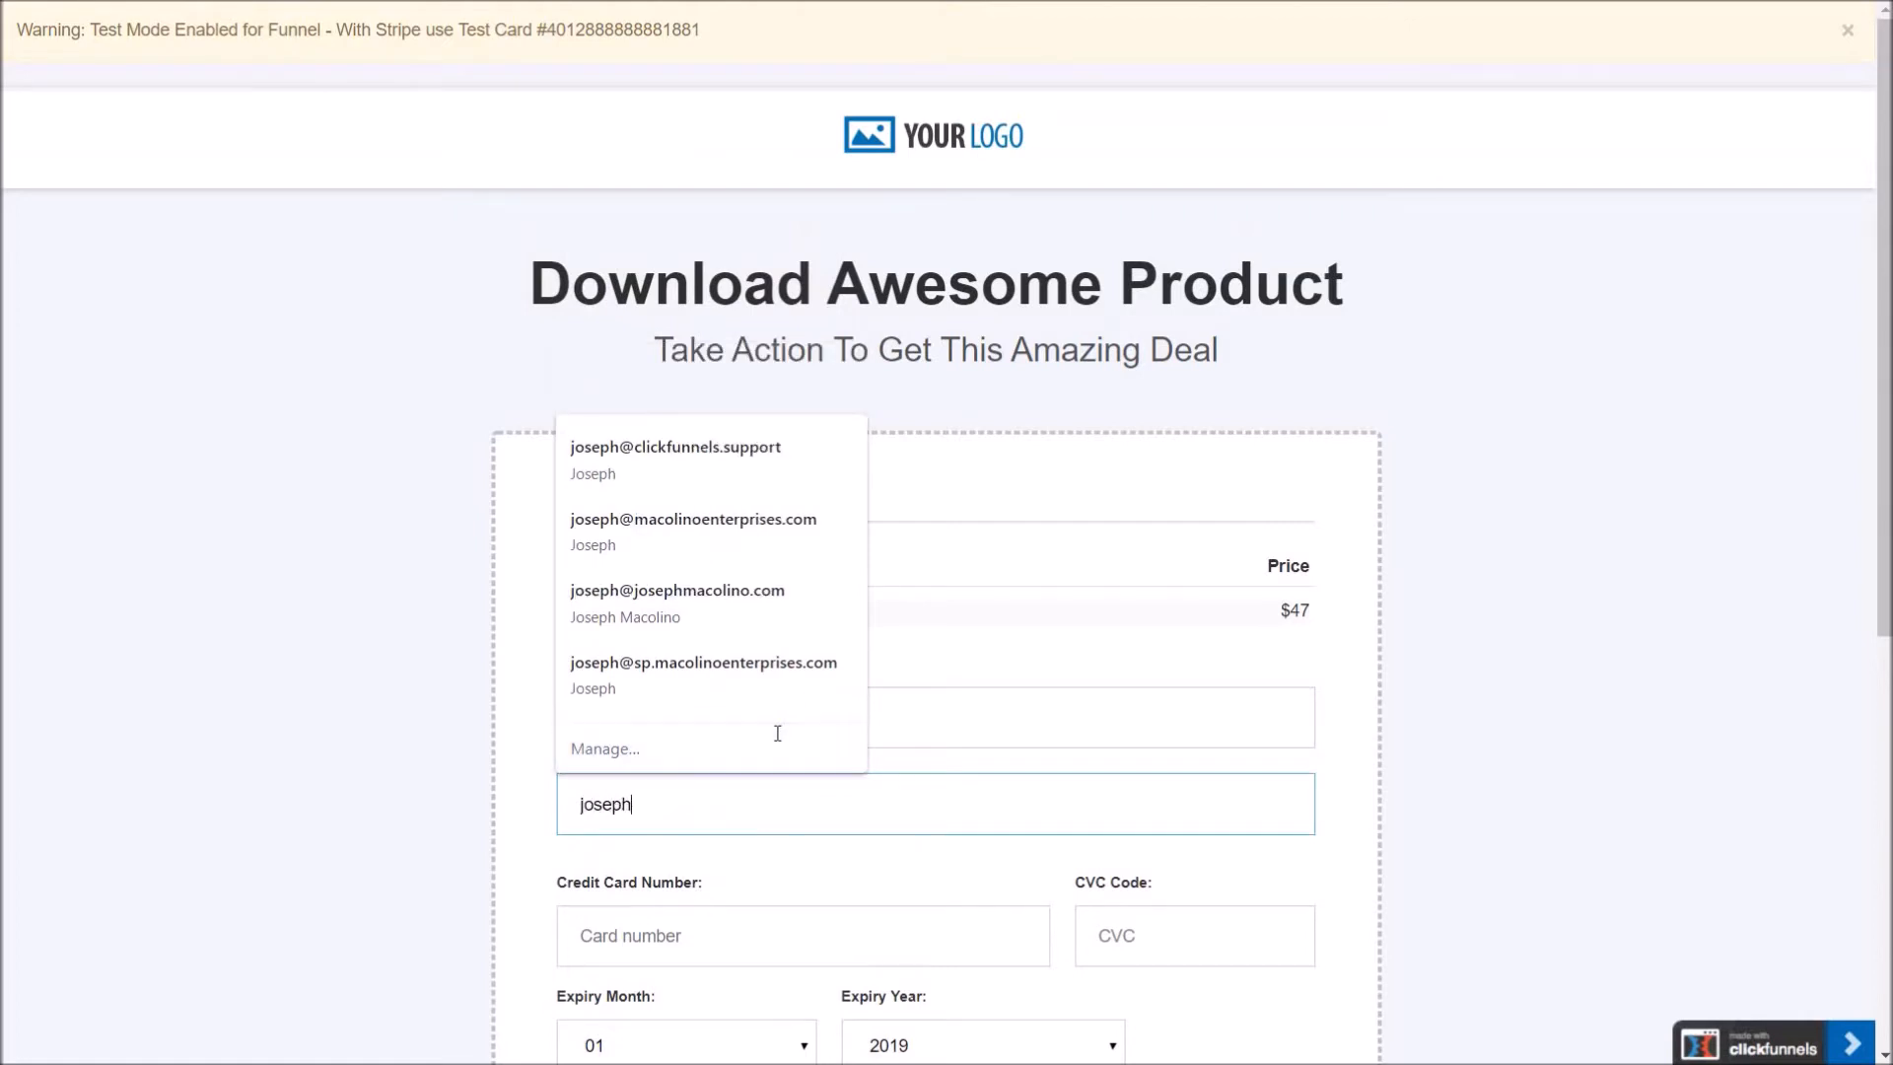
text(cf)
key(Down)
key(Tab)
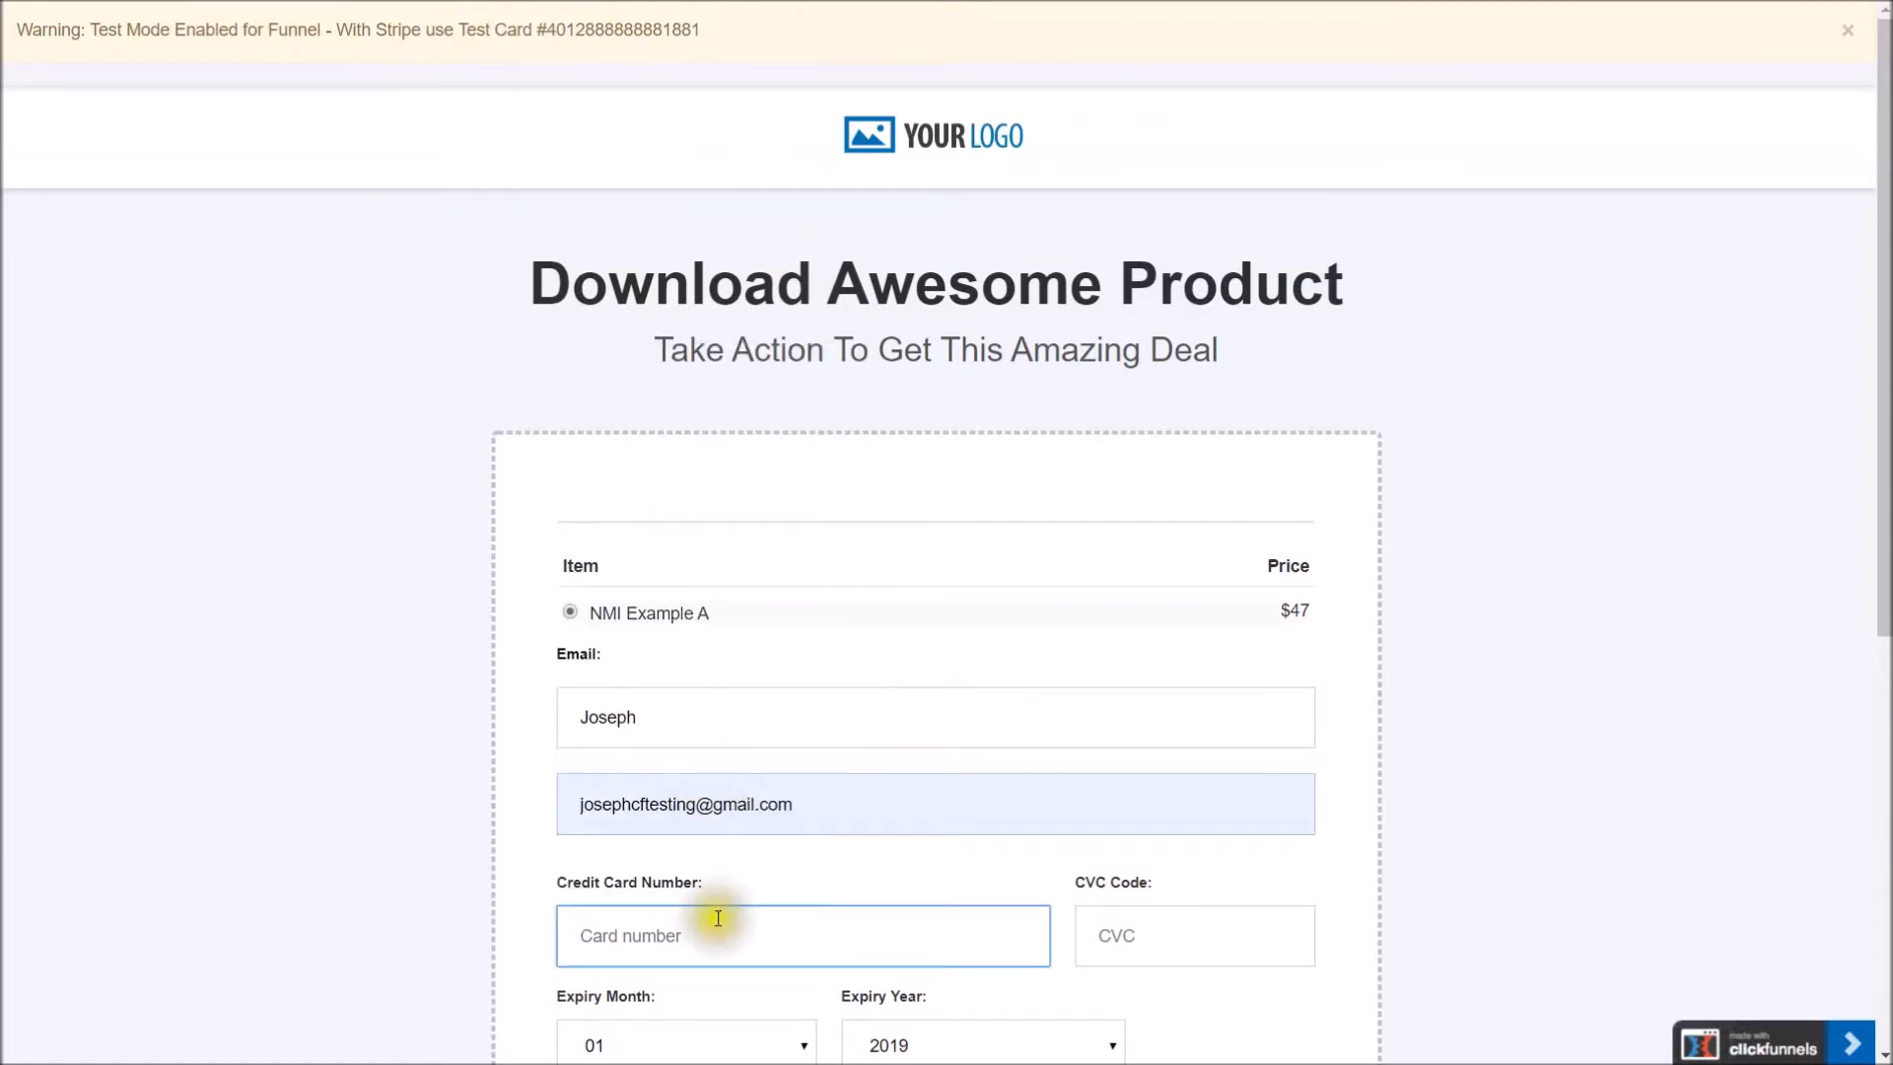
- Paste the copied test card number into the order form and enter the card's CVC code
right_click(710, 948)
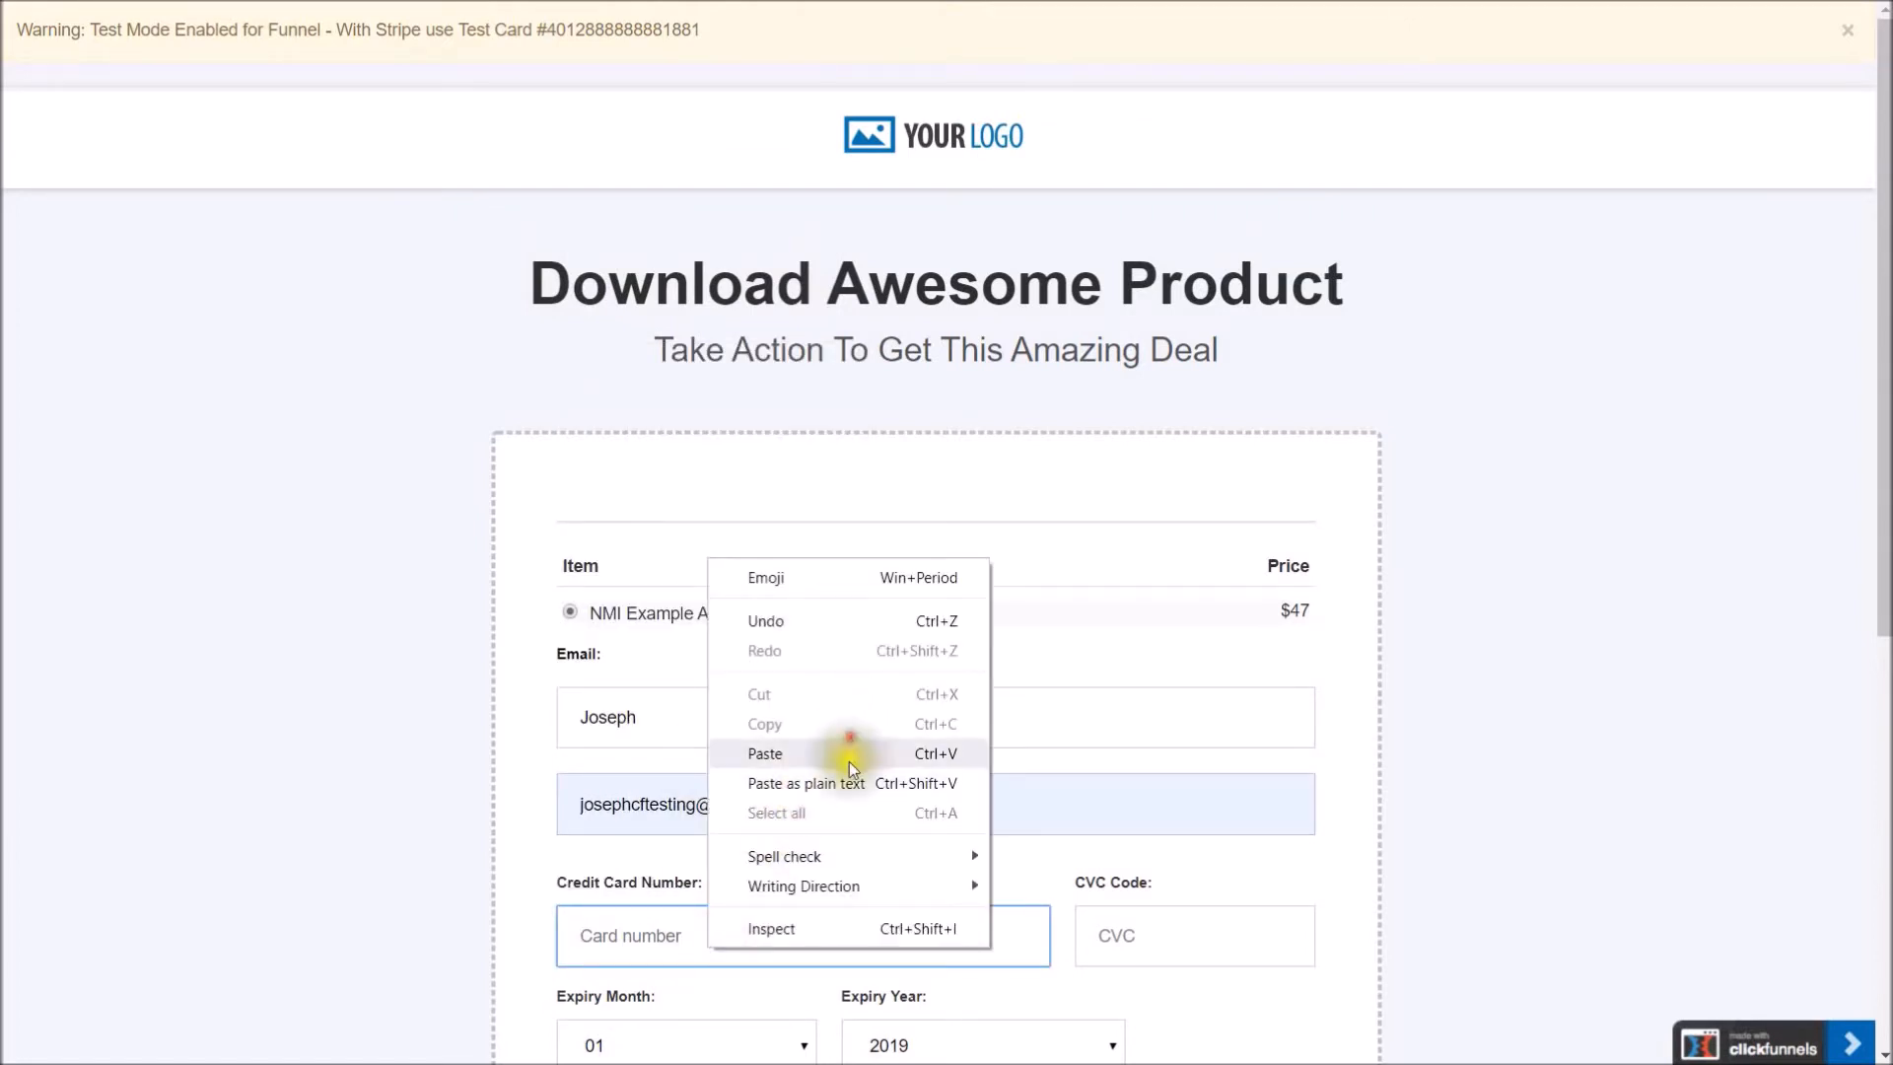
click(849, 755)
scroll(1217, 542, down, 3)
click(1182, 616)
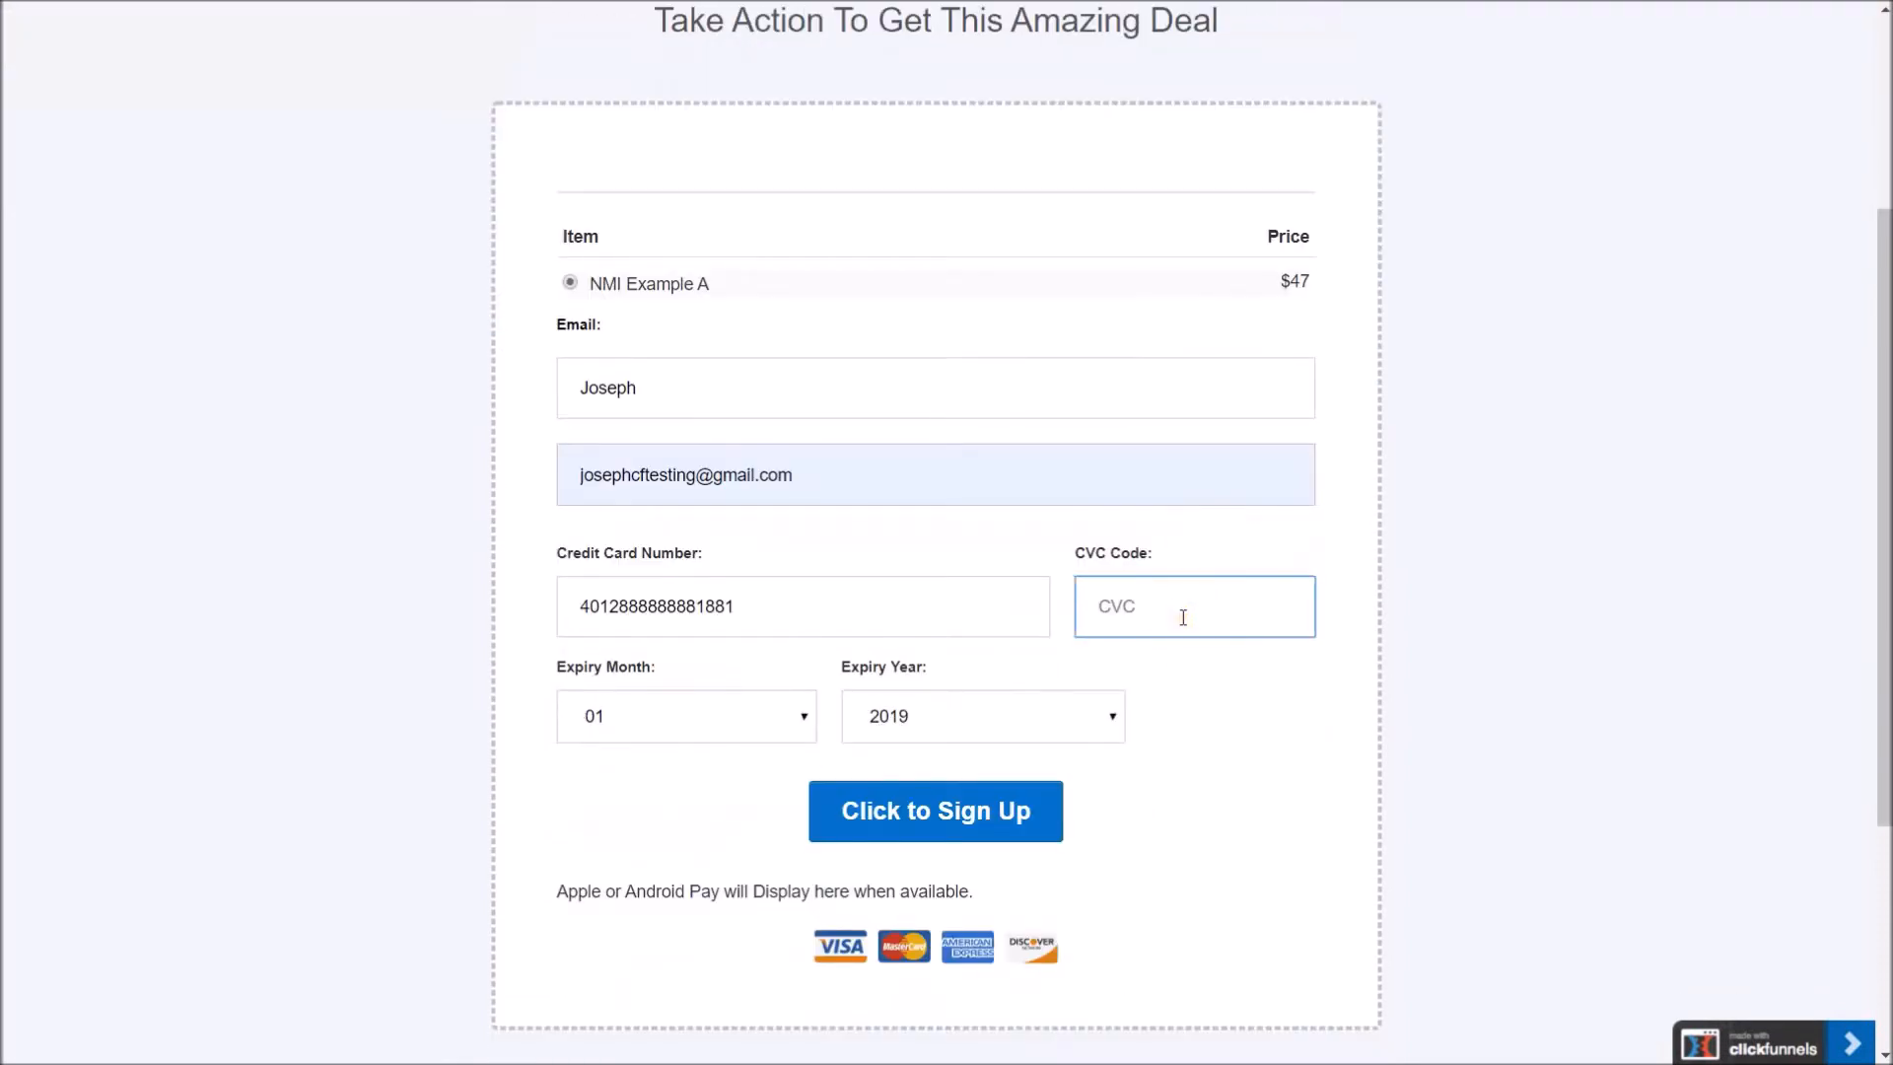
key(Tab)
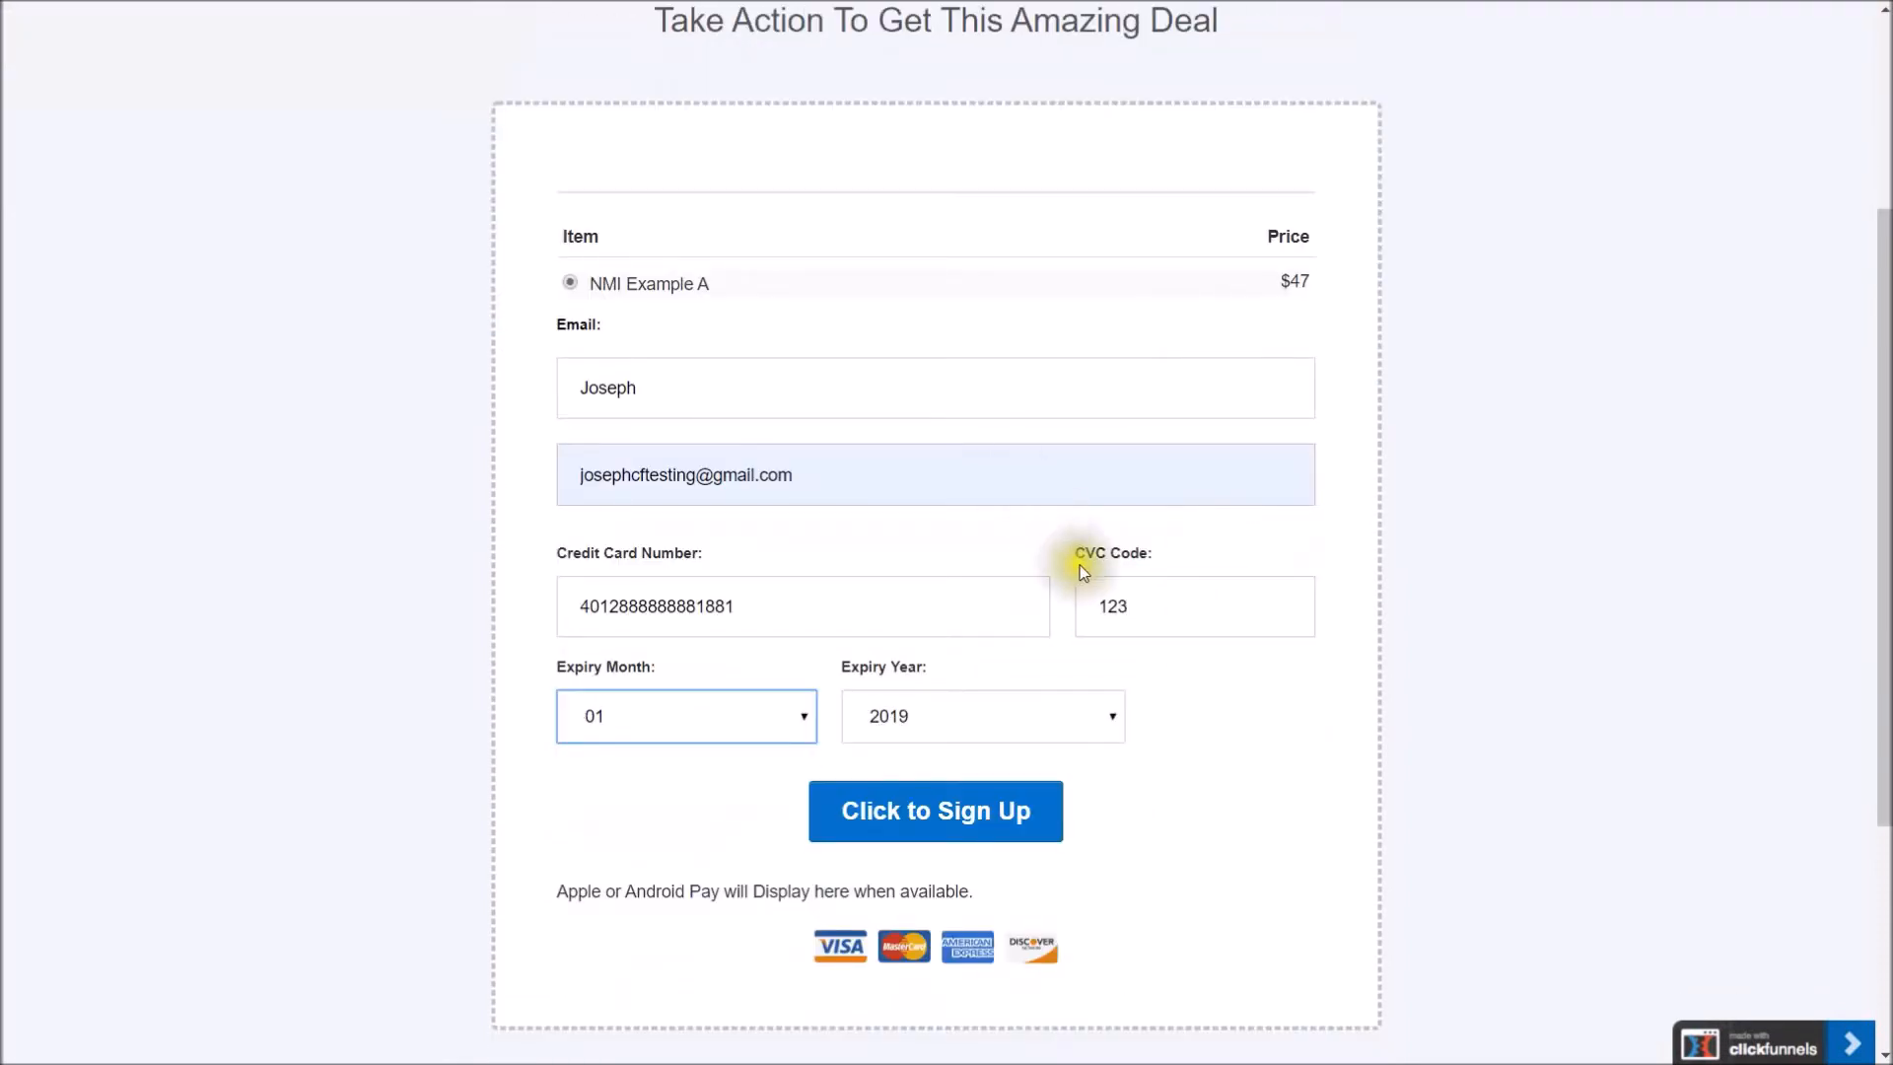
- Set the card's expiry month to 04 and expiry year to 2023, and submit the order
key(Down)
key(Tab)
key(Down)
key(Down)
key(Down)
key(Down)
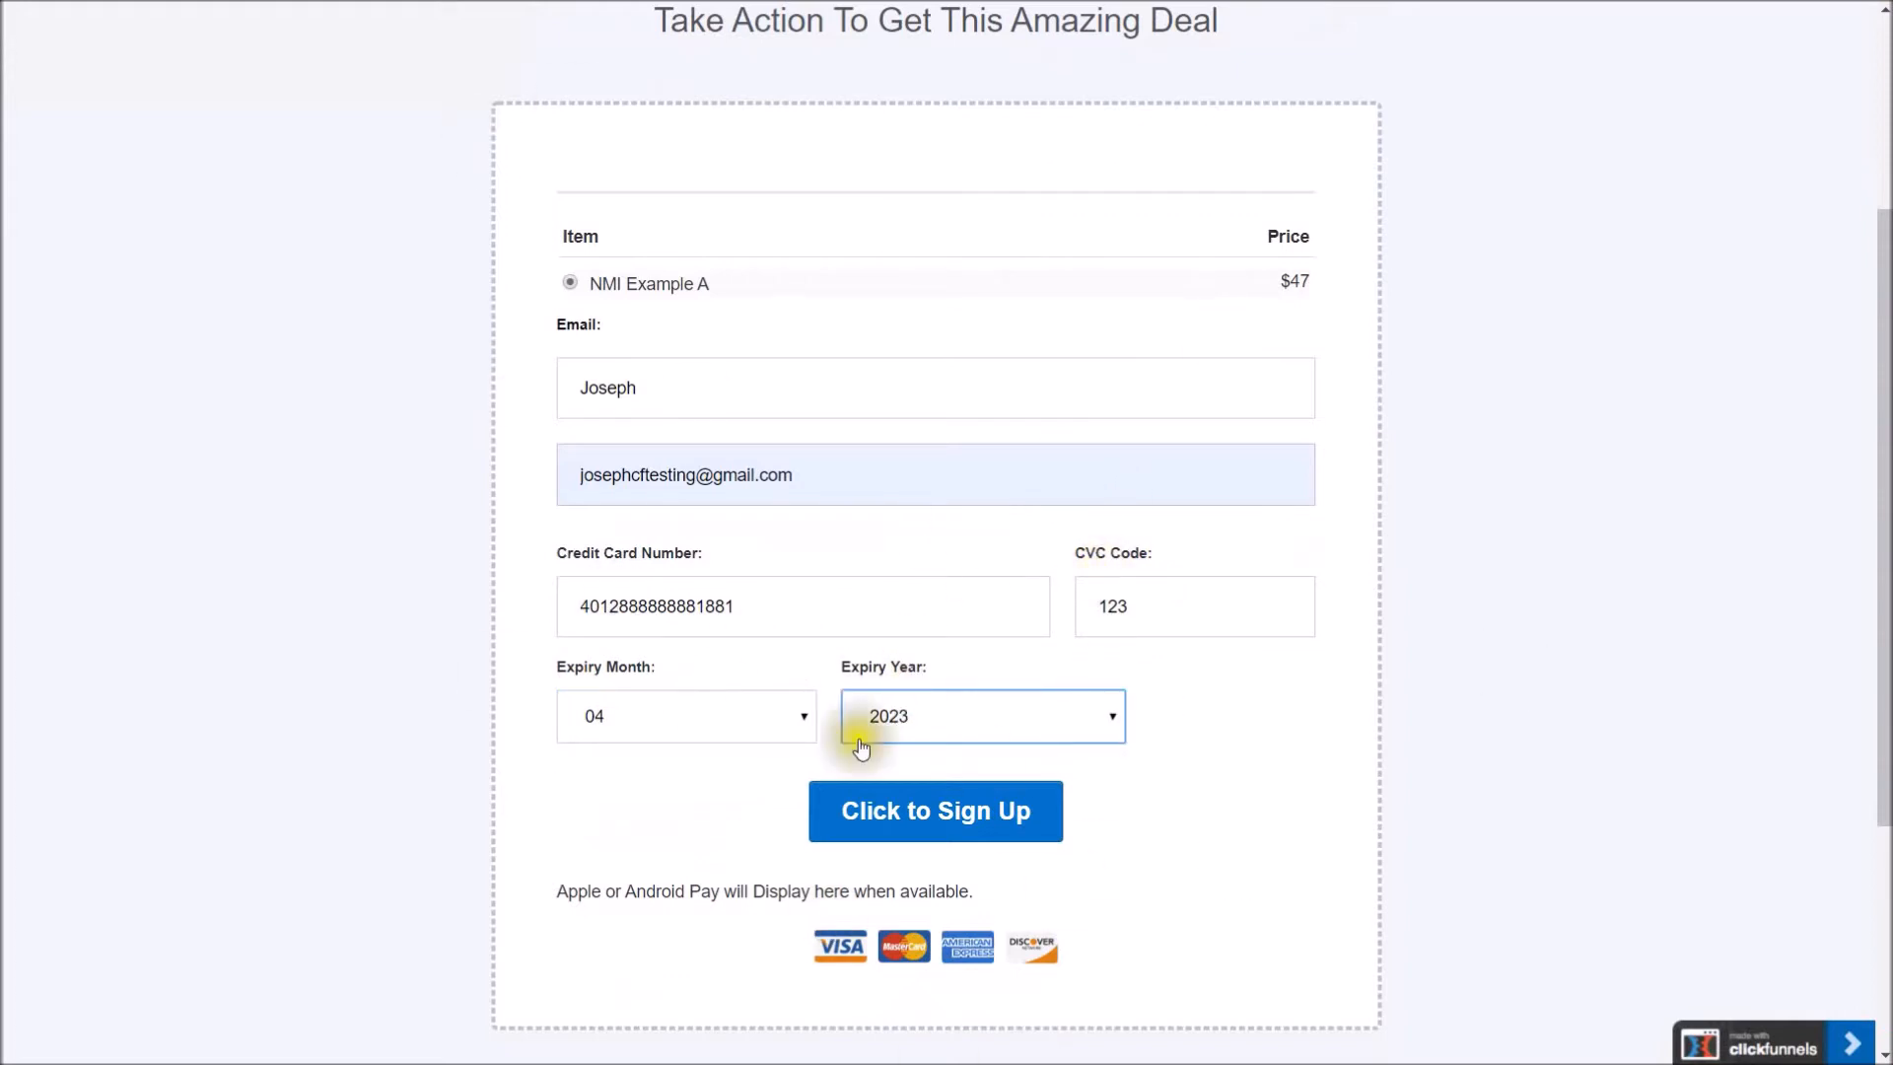
click(935, 818)
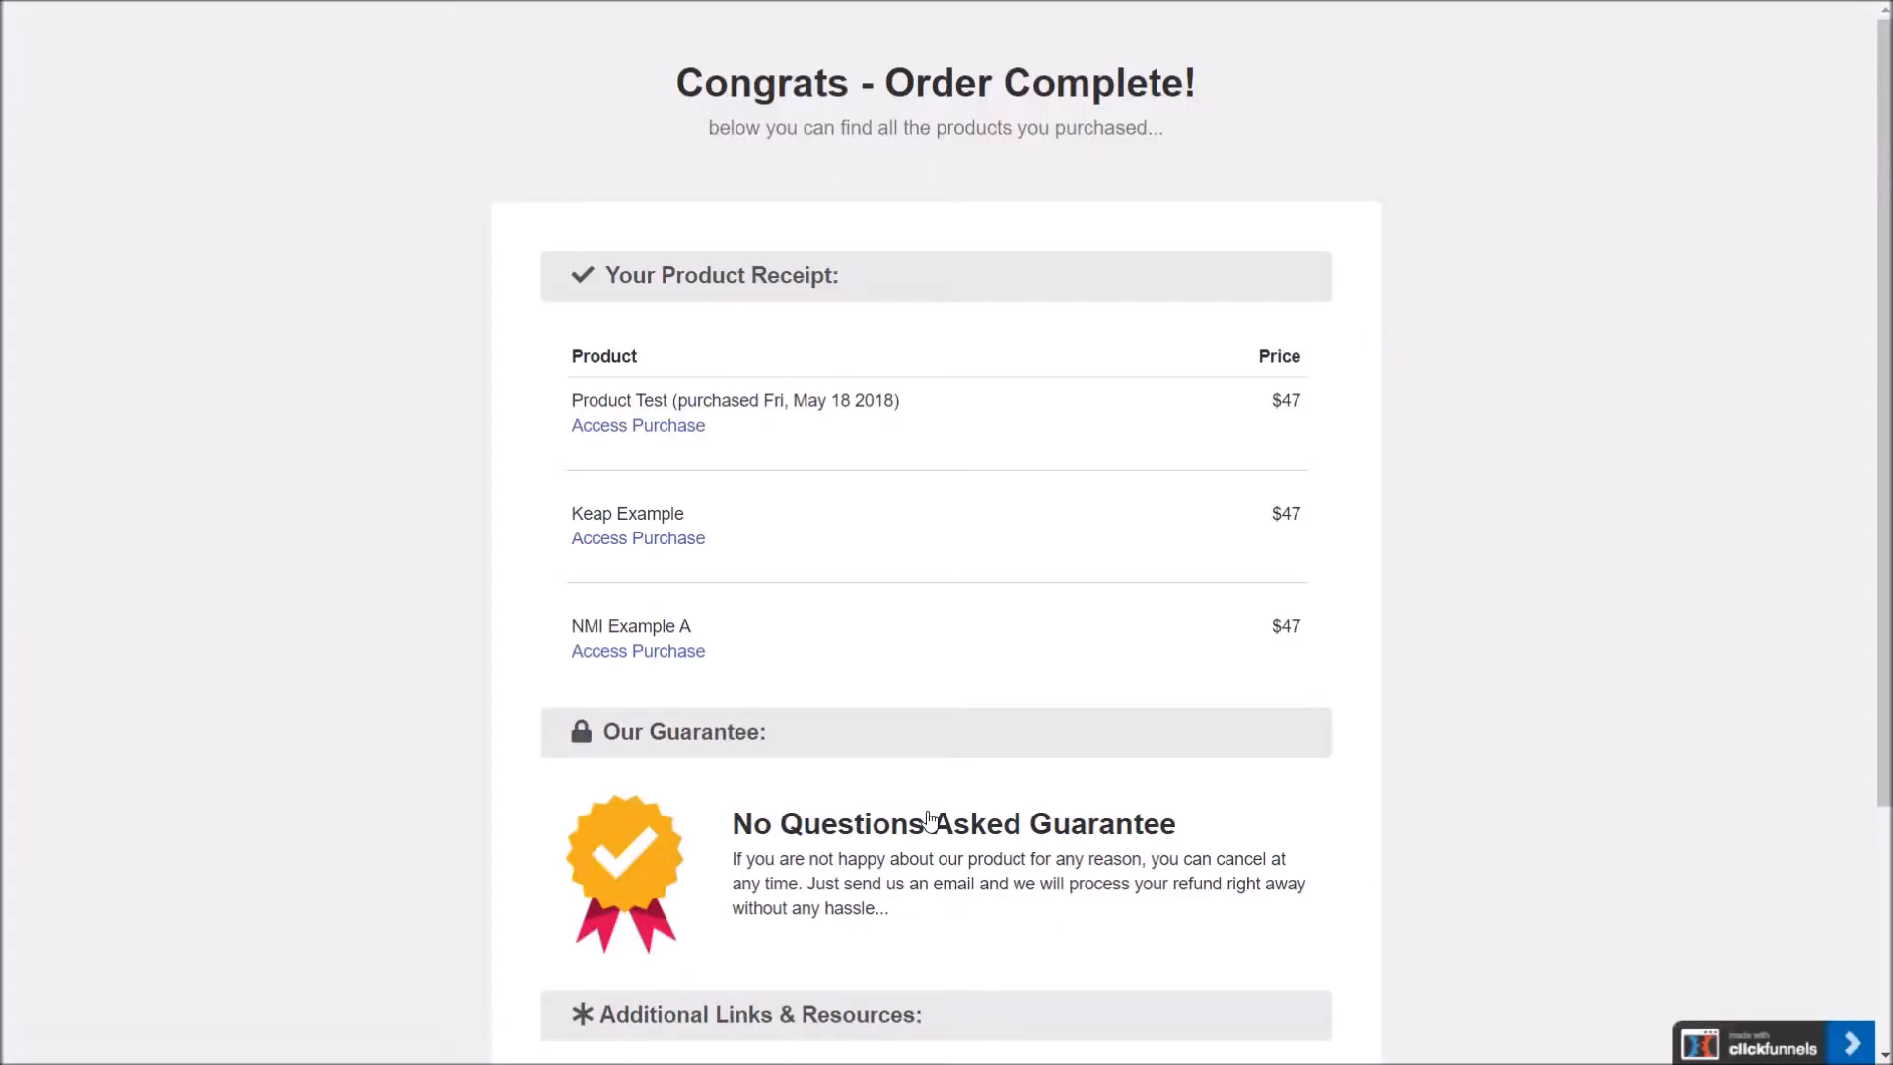
- Check the NMI Example A purchase on the order receipt and in the New Sales Funnels sales list, and dismiss the test mode warning
drag(553, 612, 1290, 613)
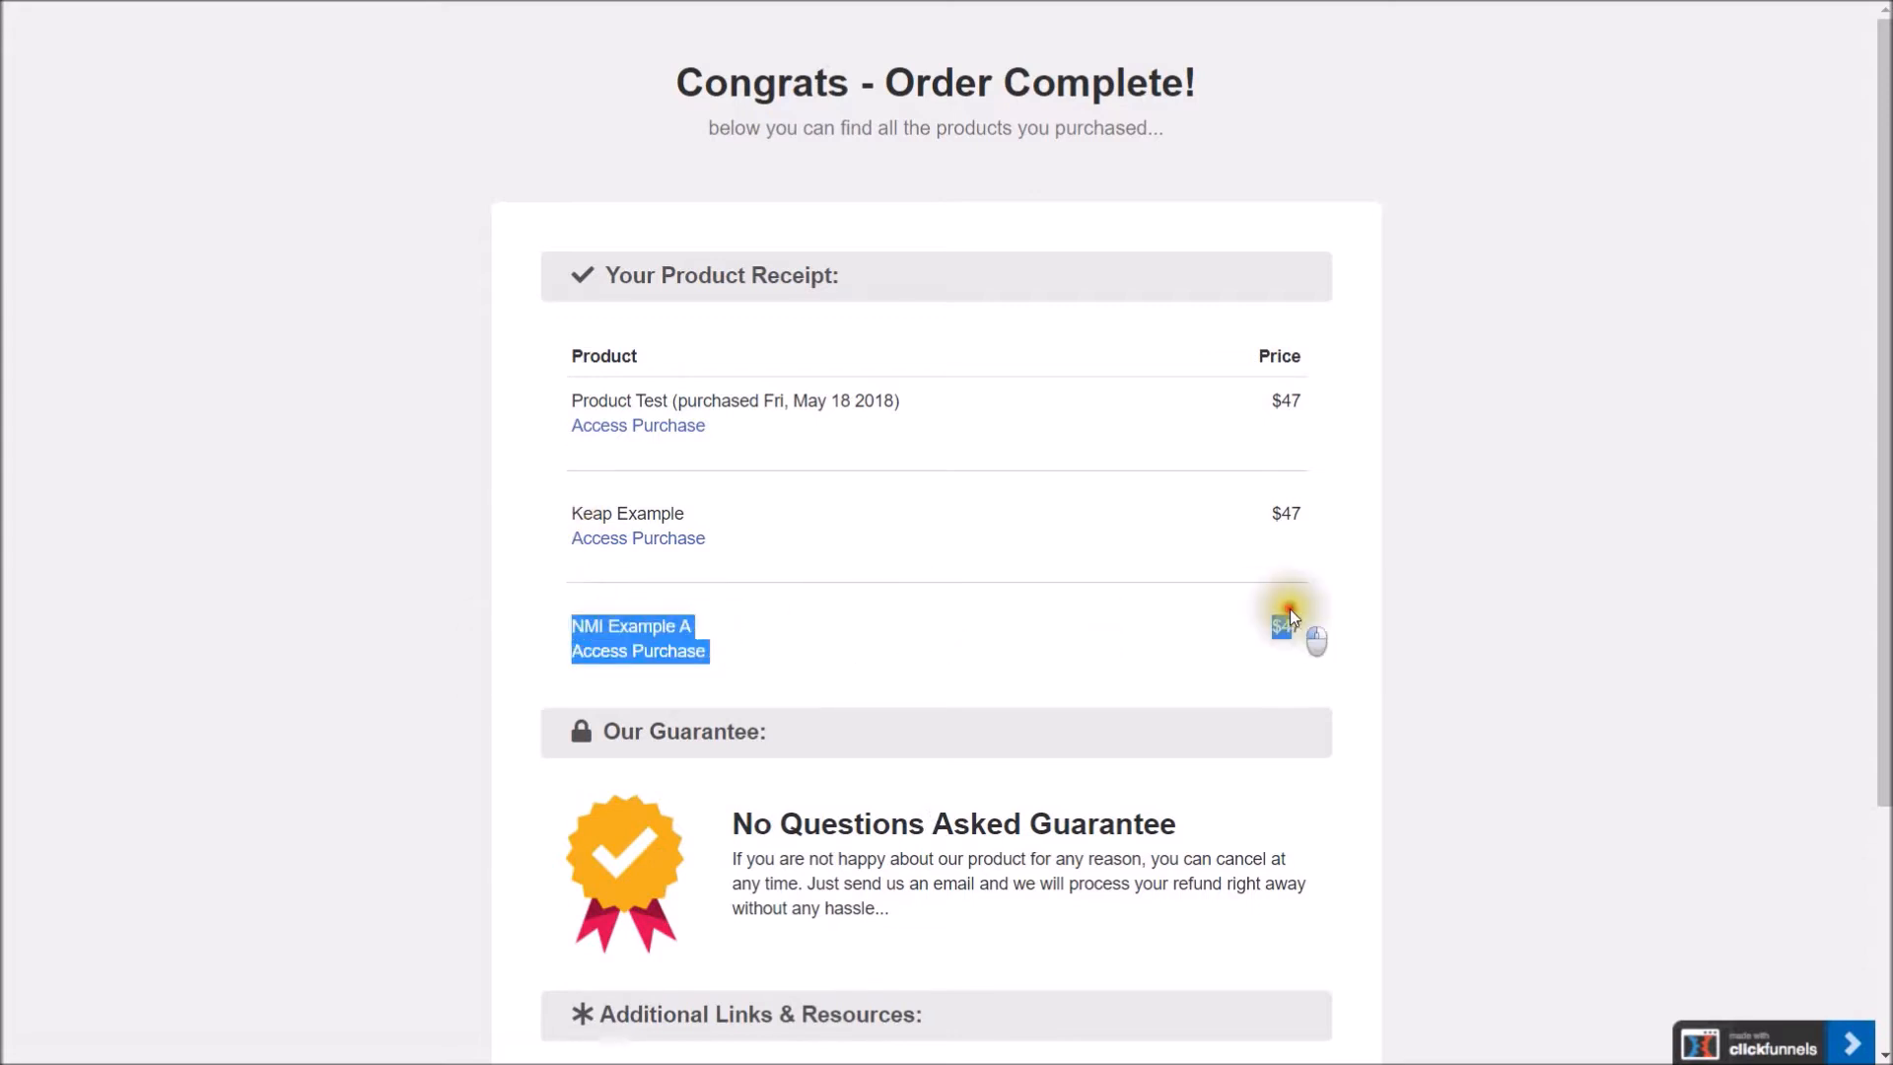
click(1376, 637)
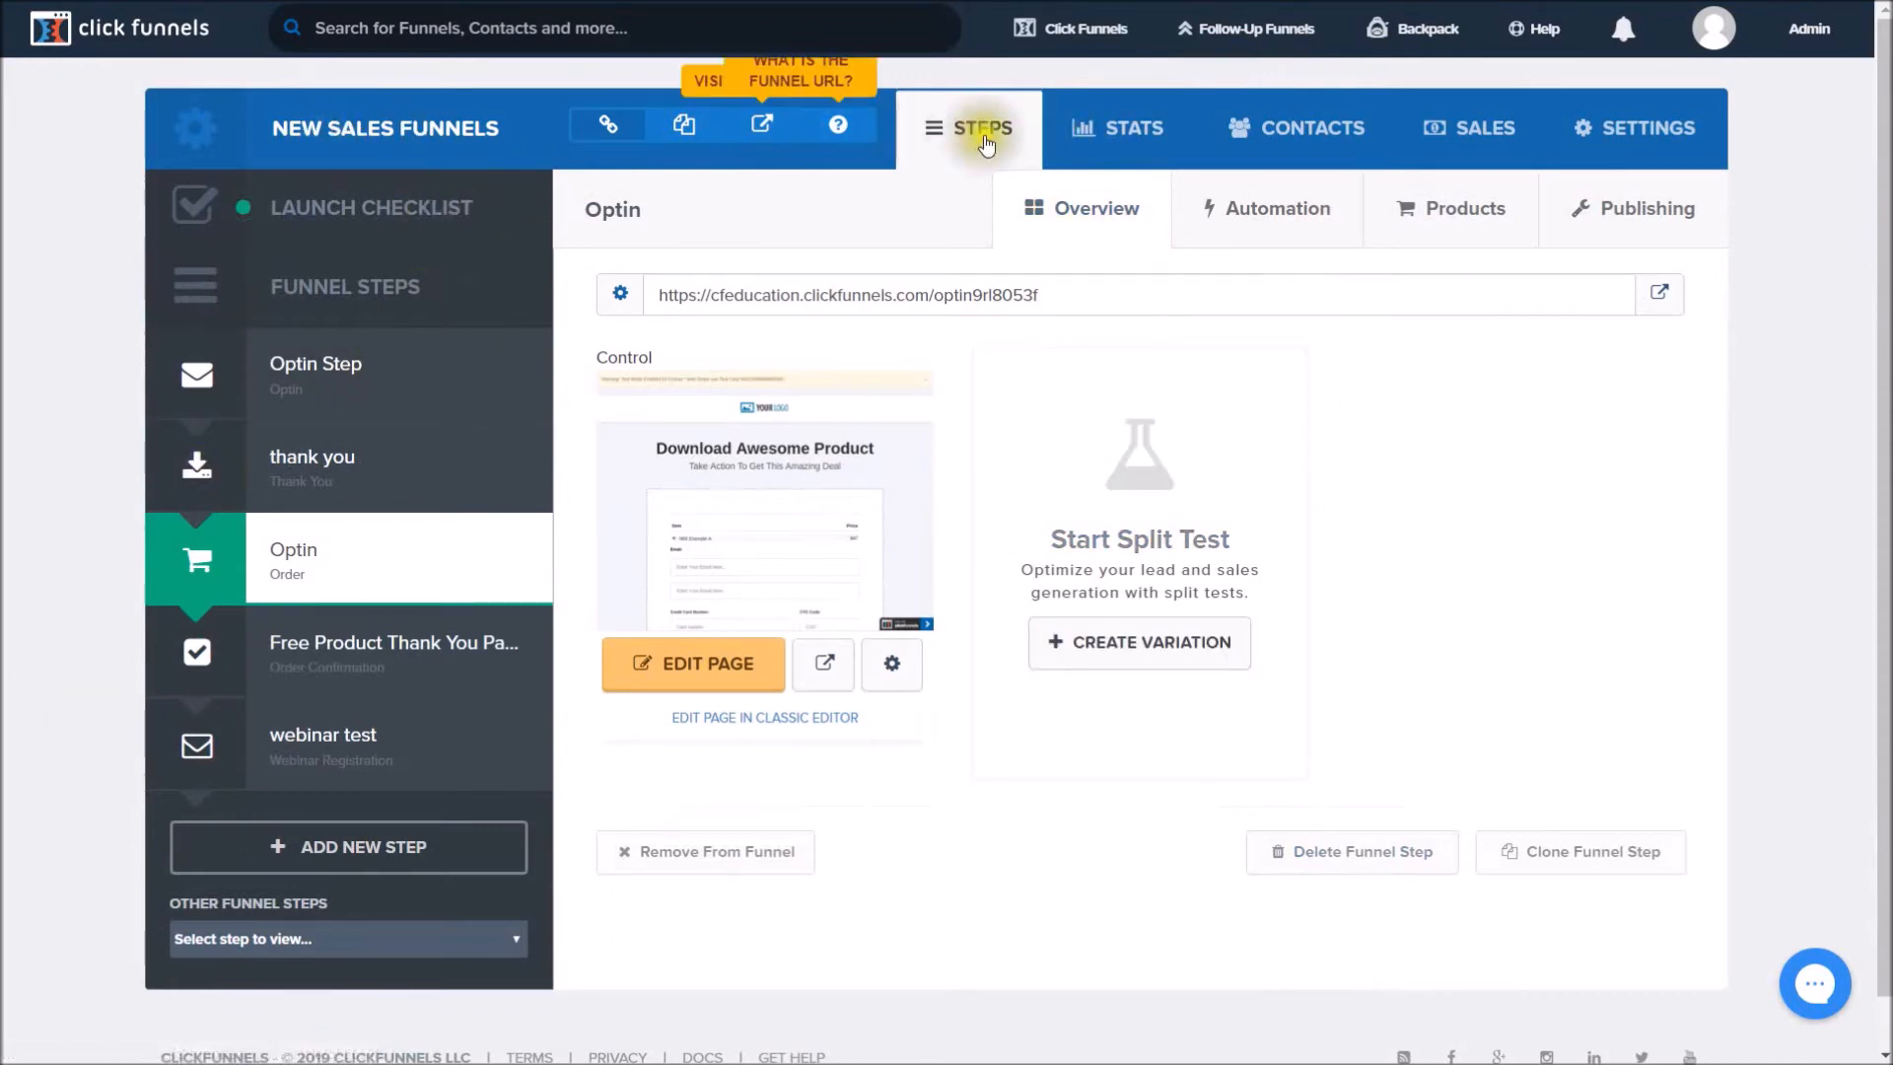
click(1479, 128)
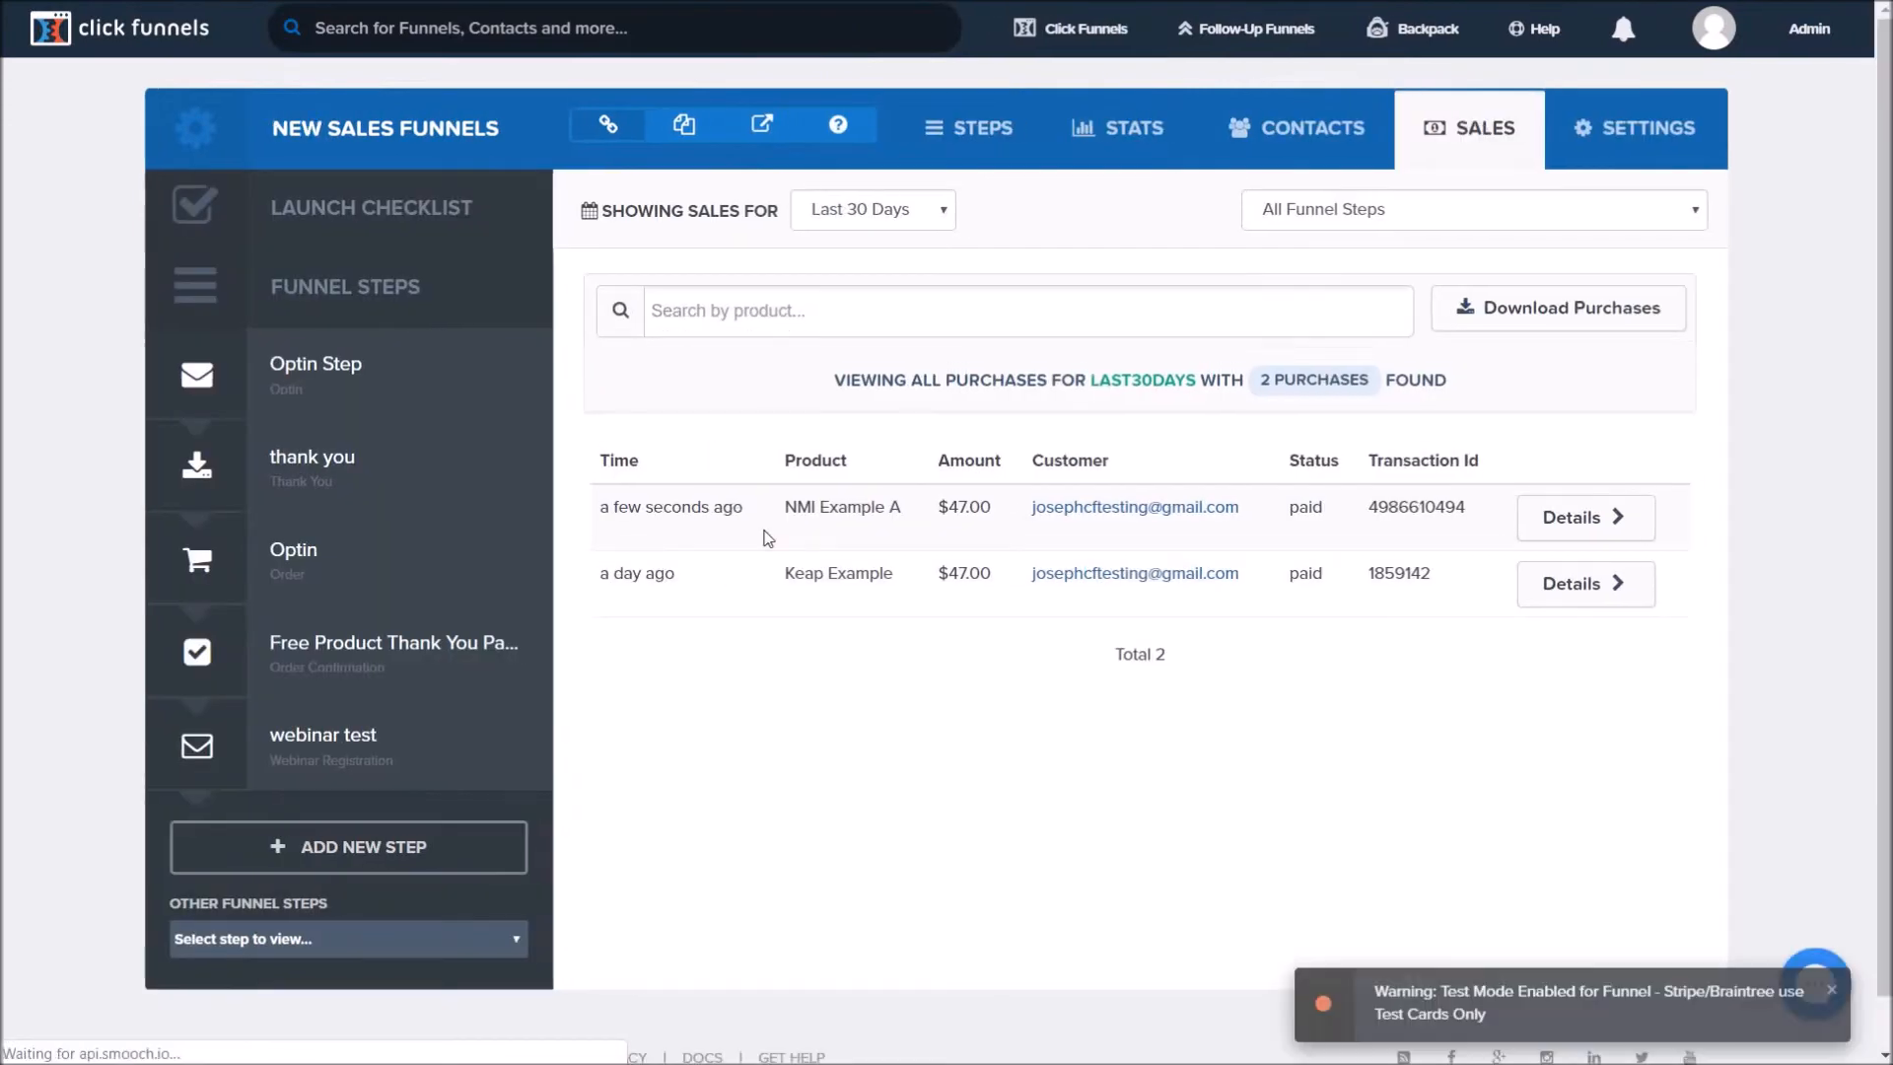
drag(595, 511, 782, 510)
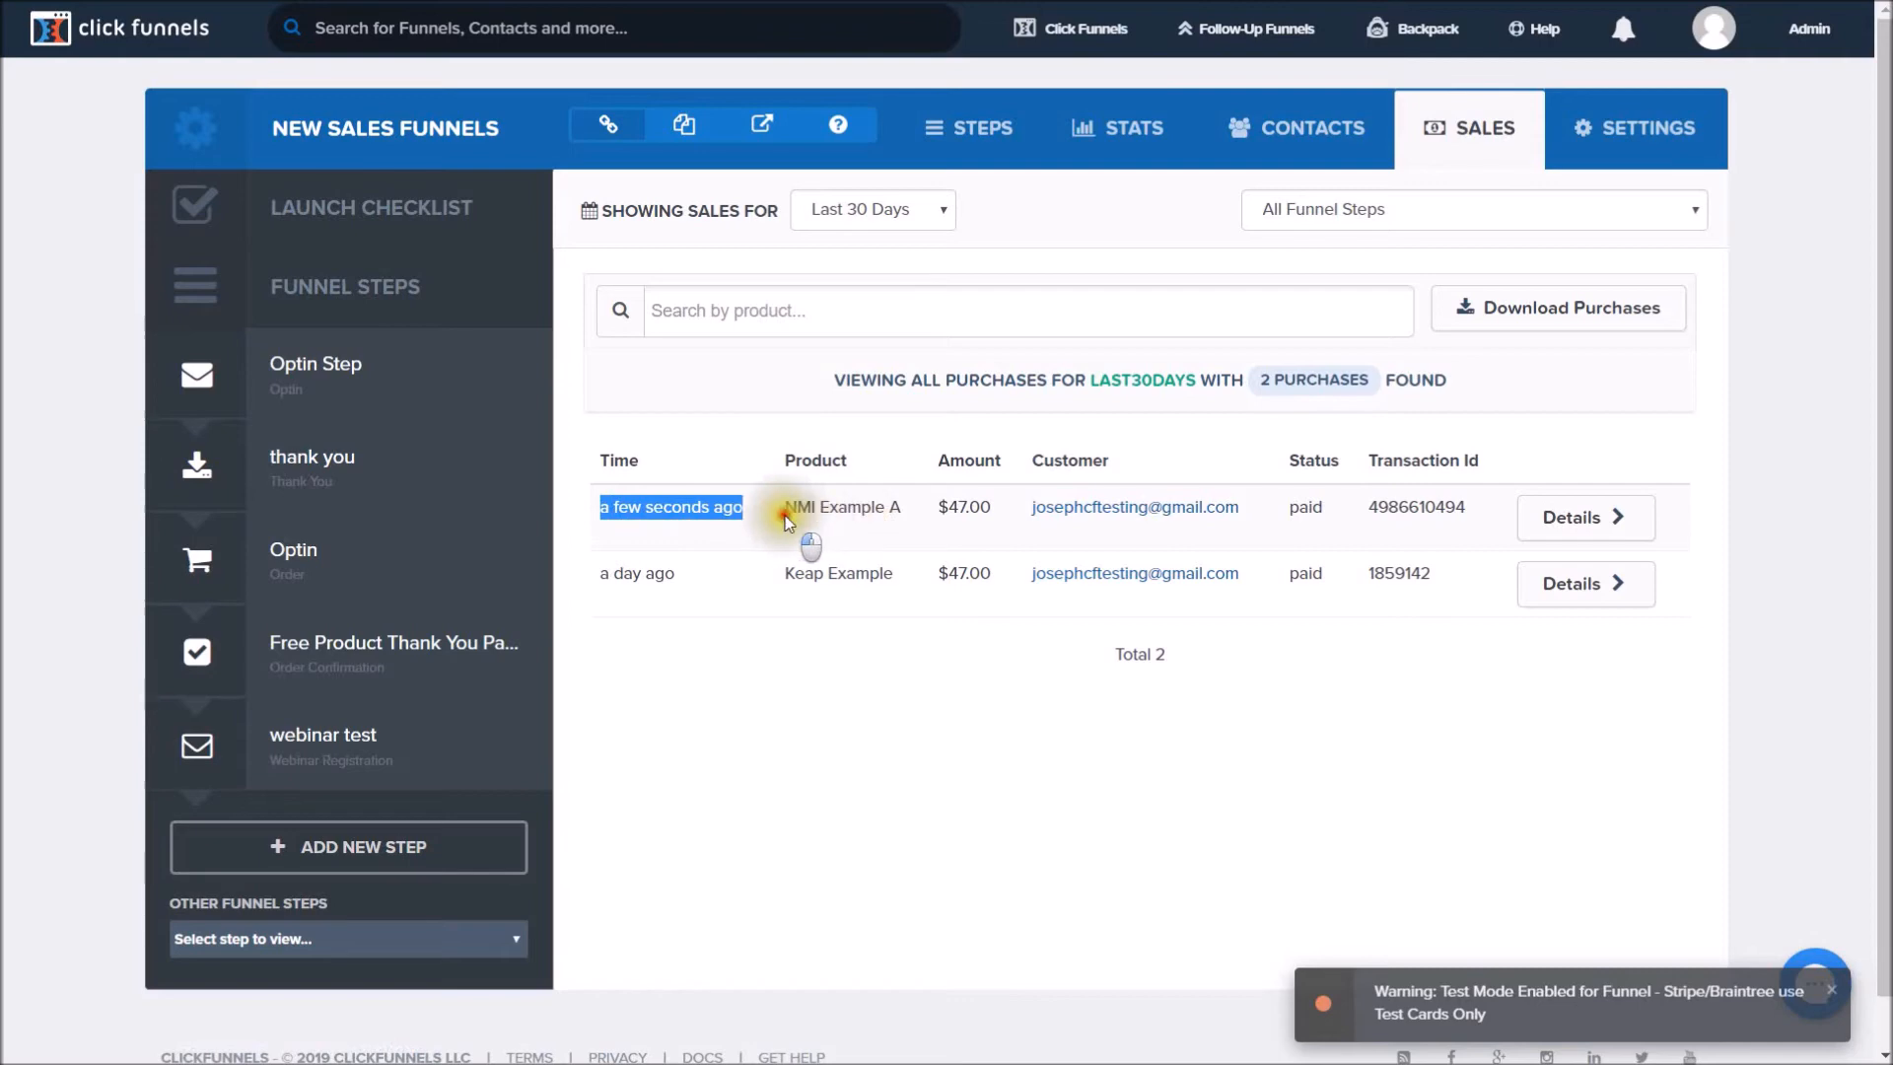
click(789, 520)
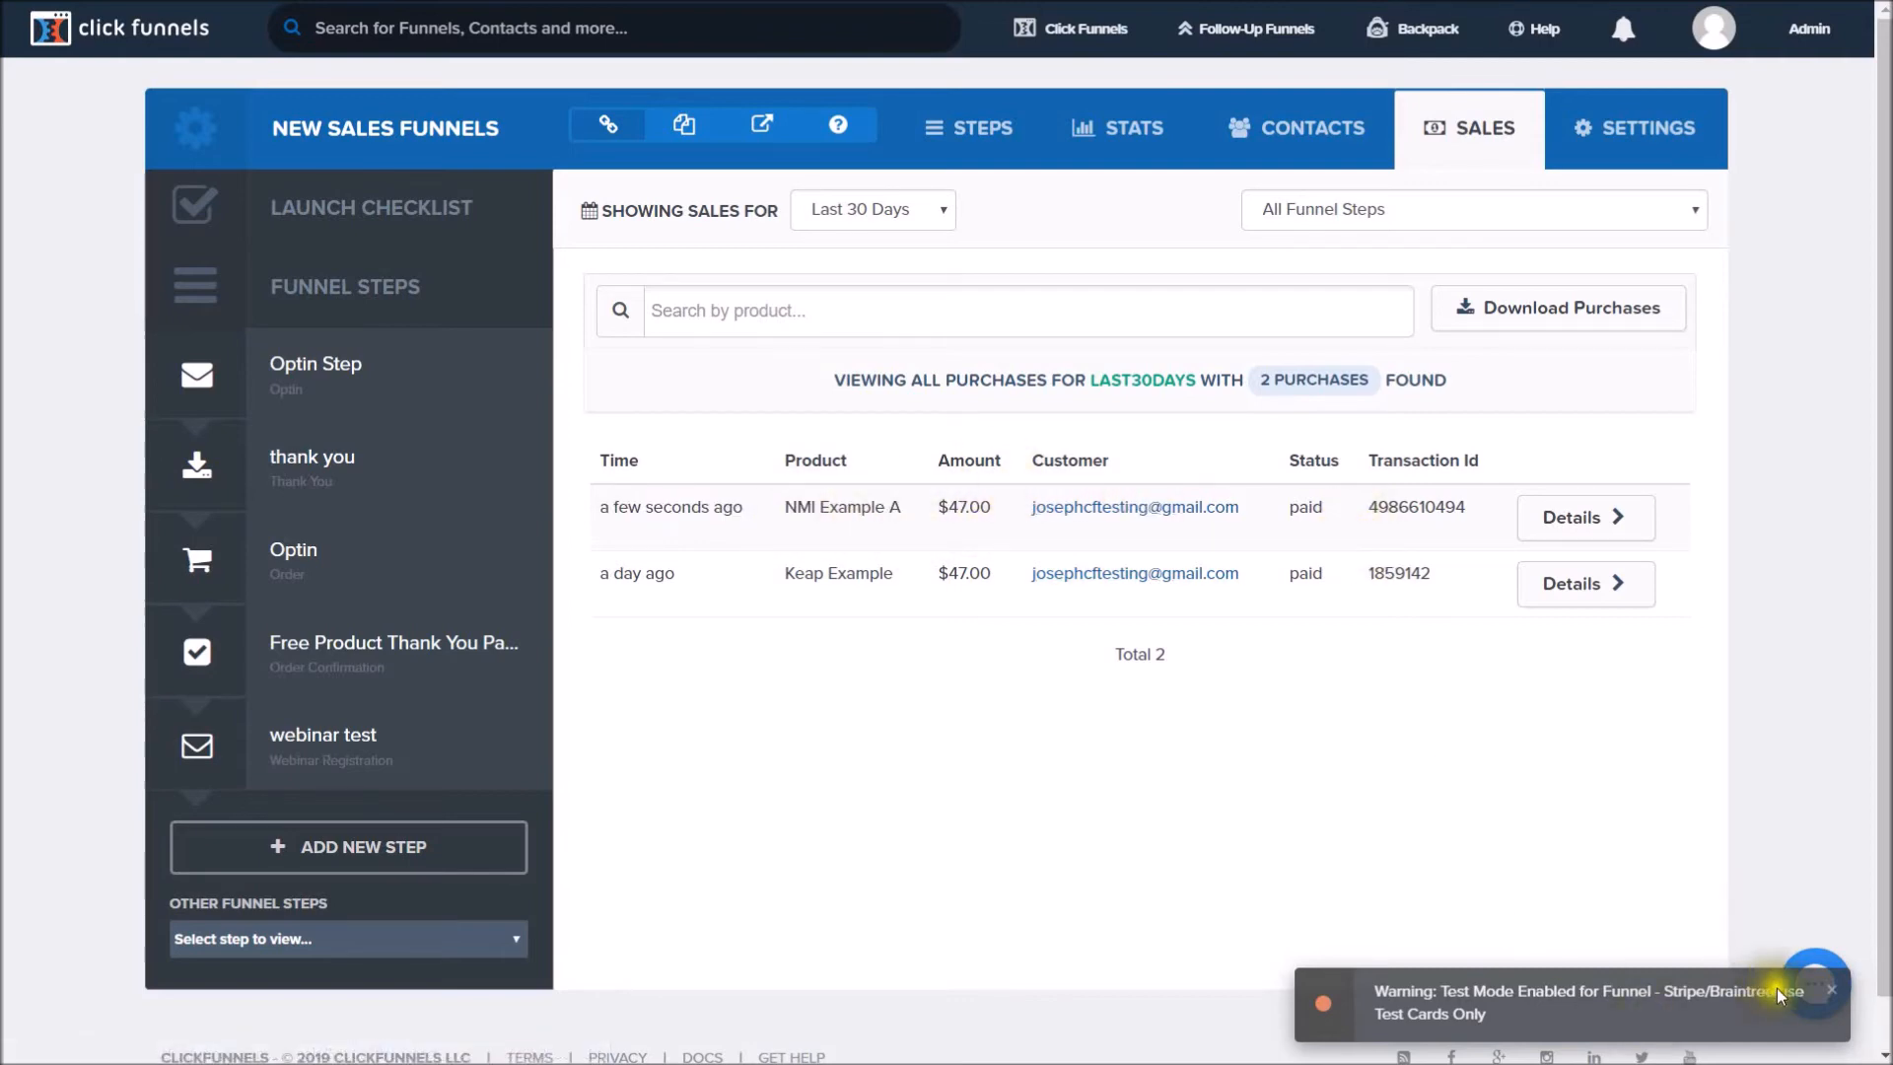
click(1832, 993)
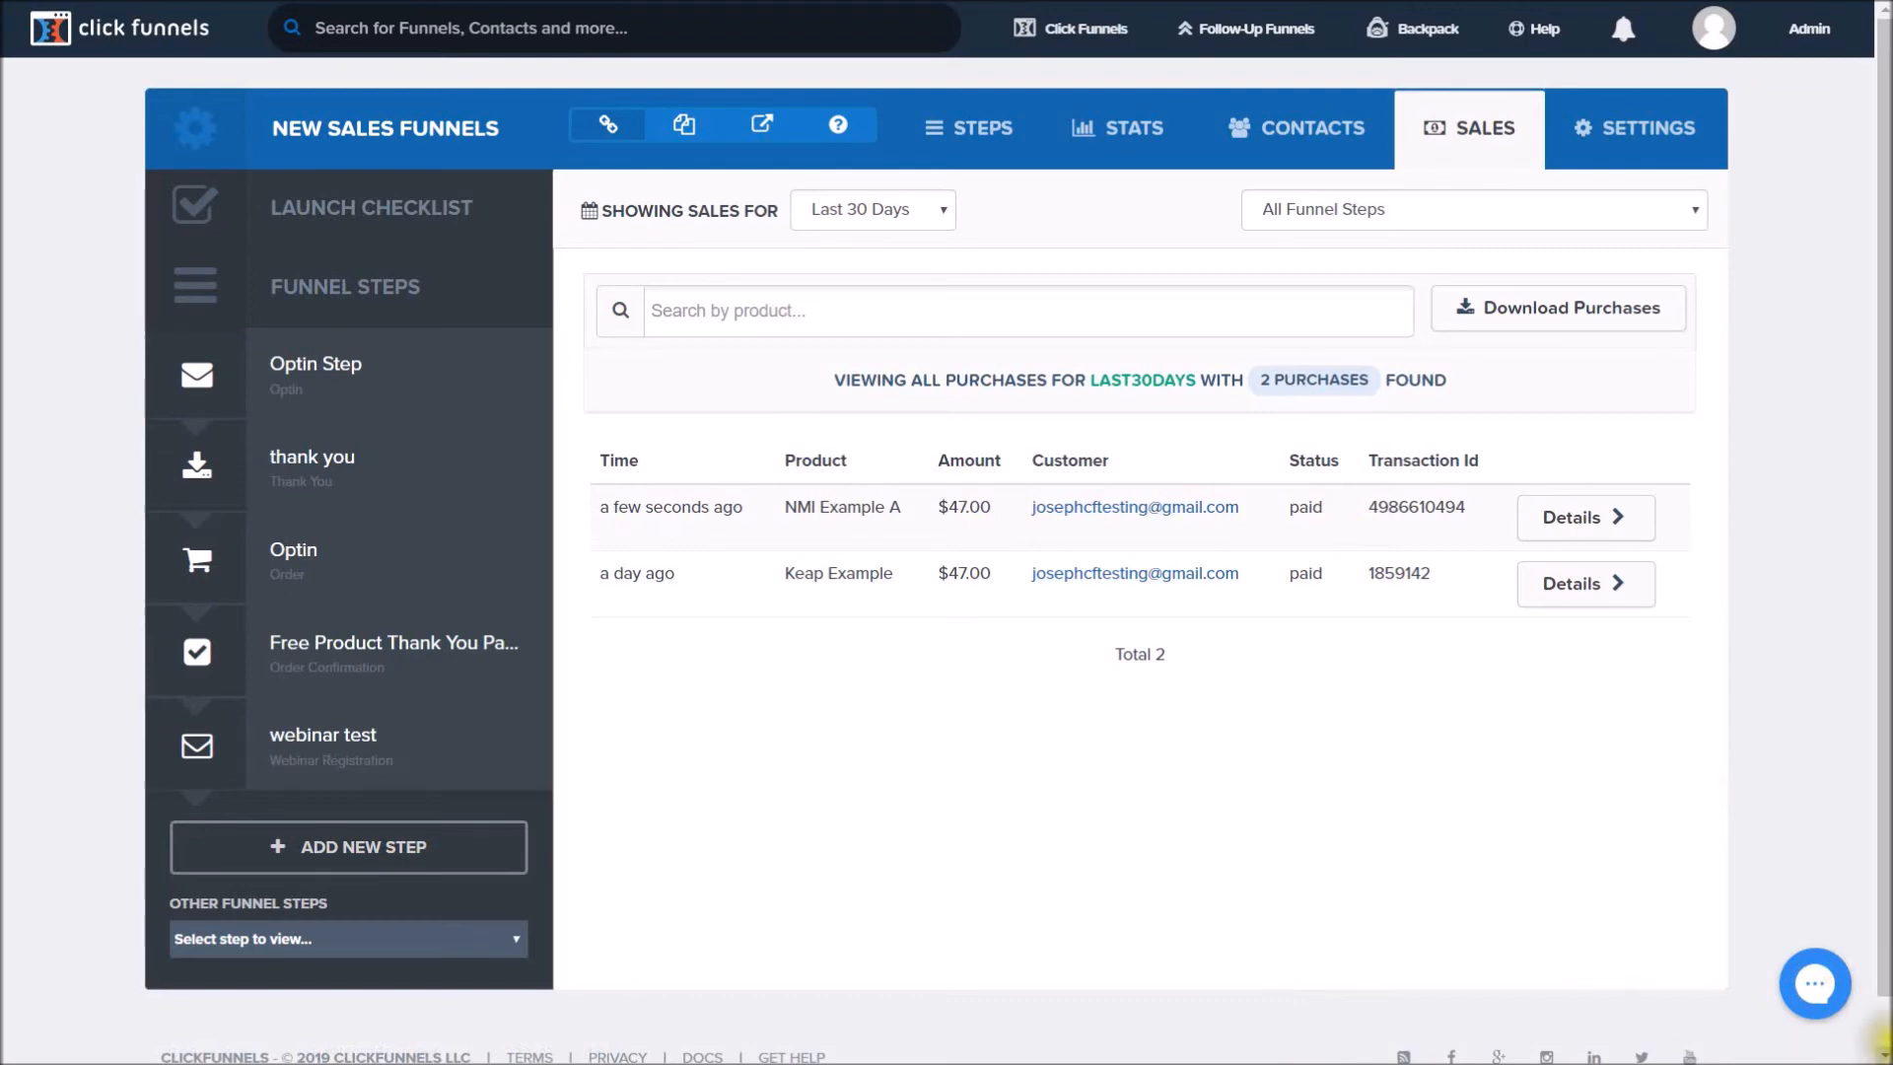